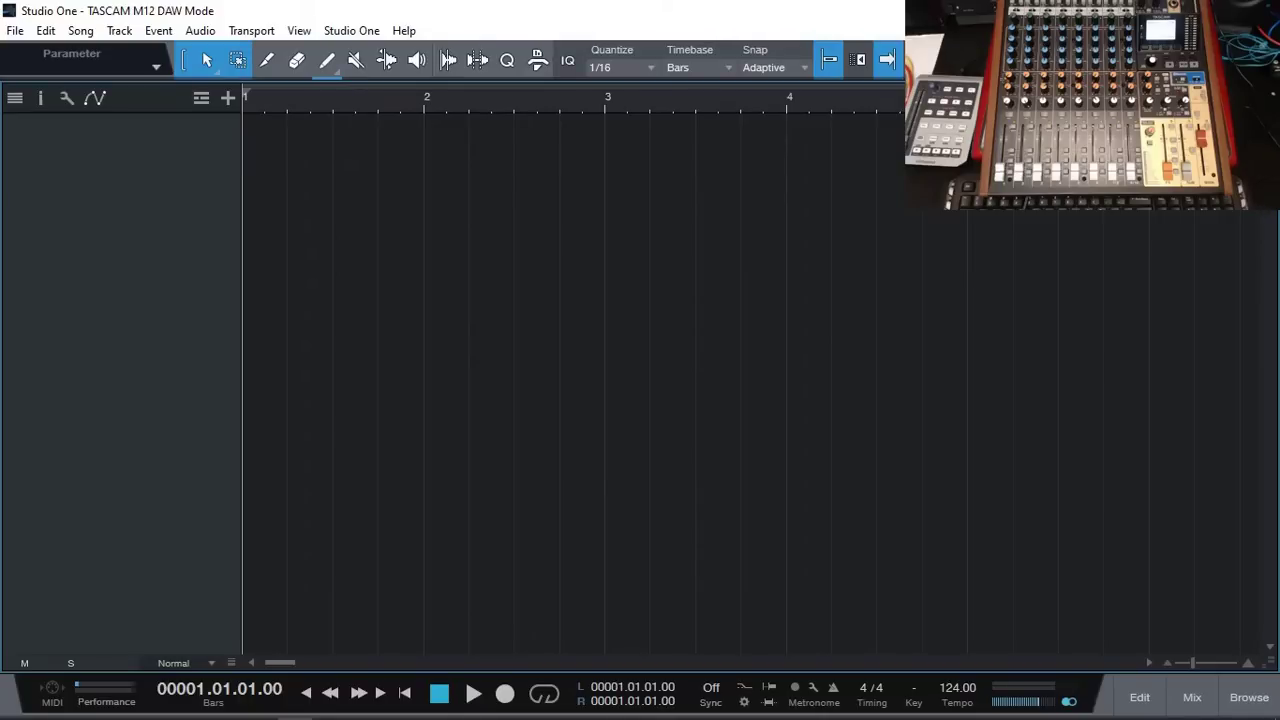
Open Options > Audio Setup to show the Model Mixer at 64 samples and 48 kHz, then close the TASCAM panel
click(354, 31)
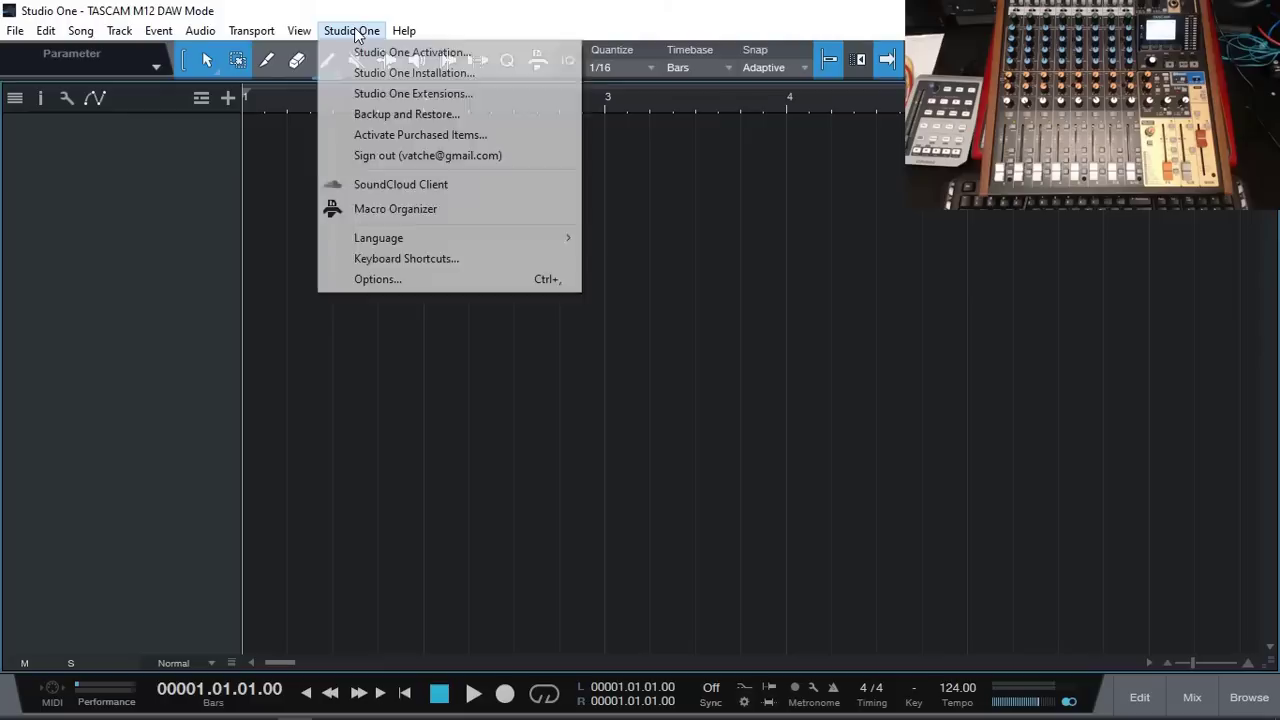
click(385, 280)
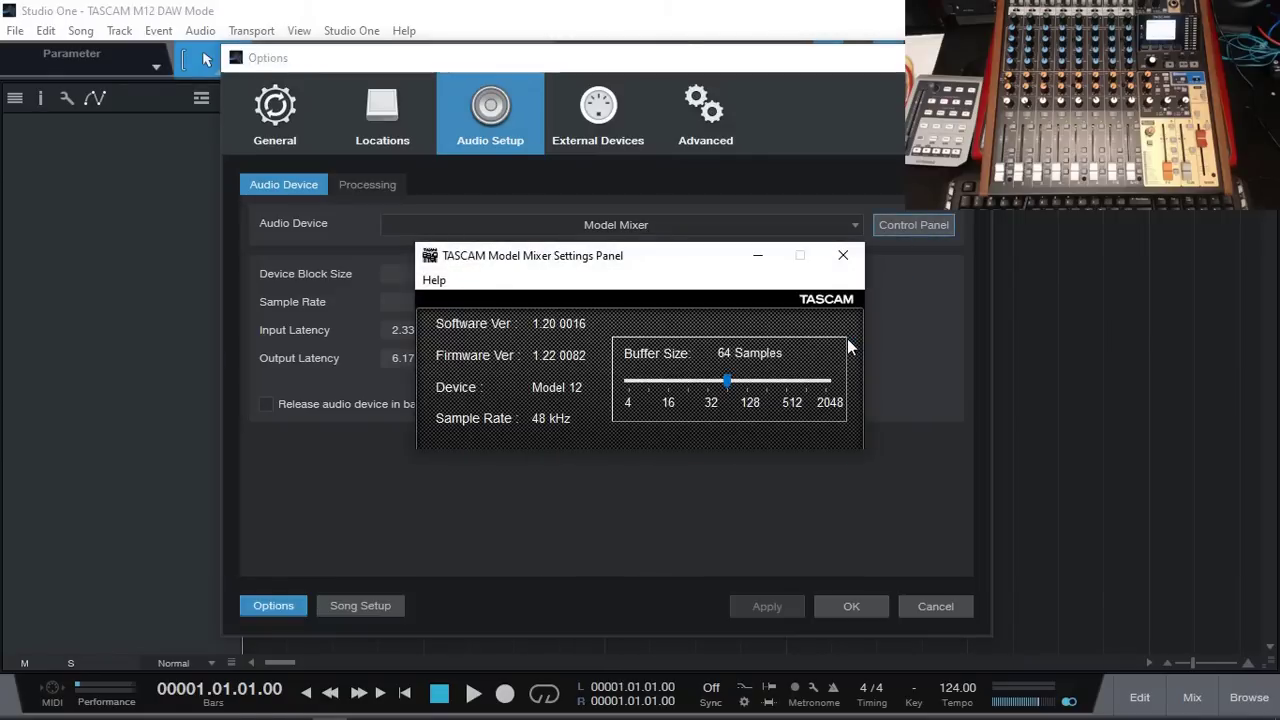
click(843, 255)
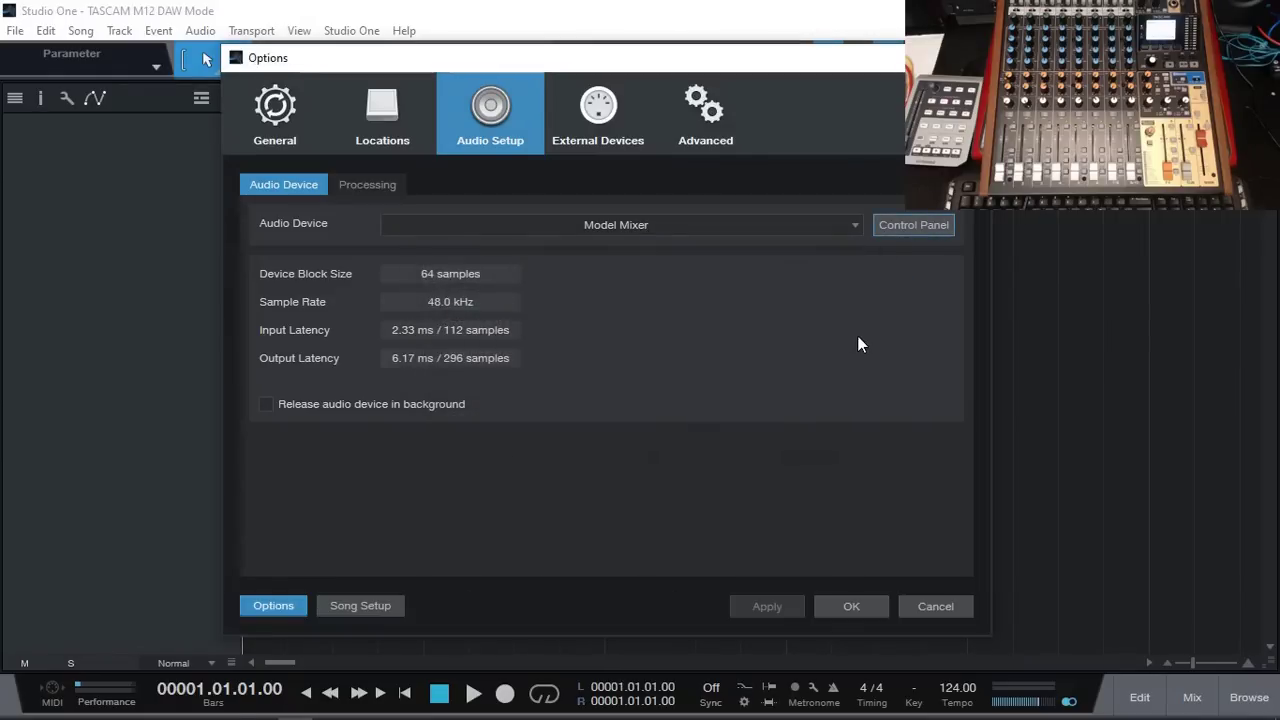
click(356, 607)
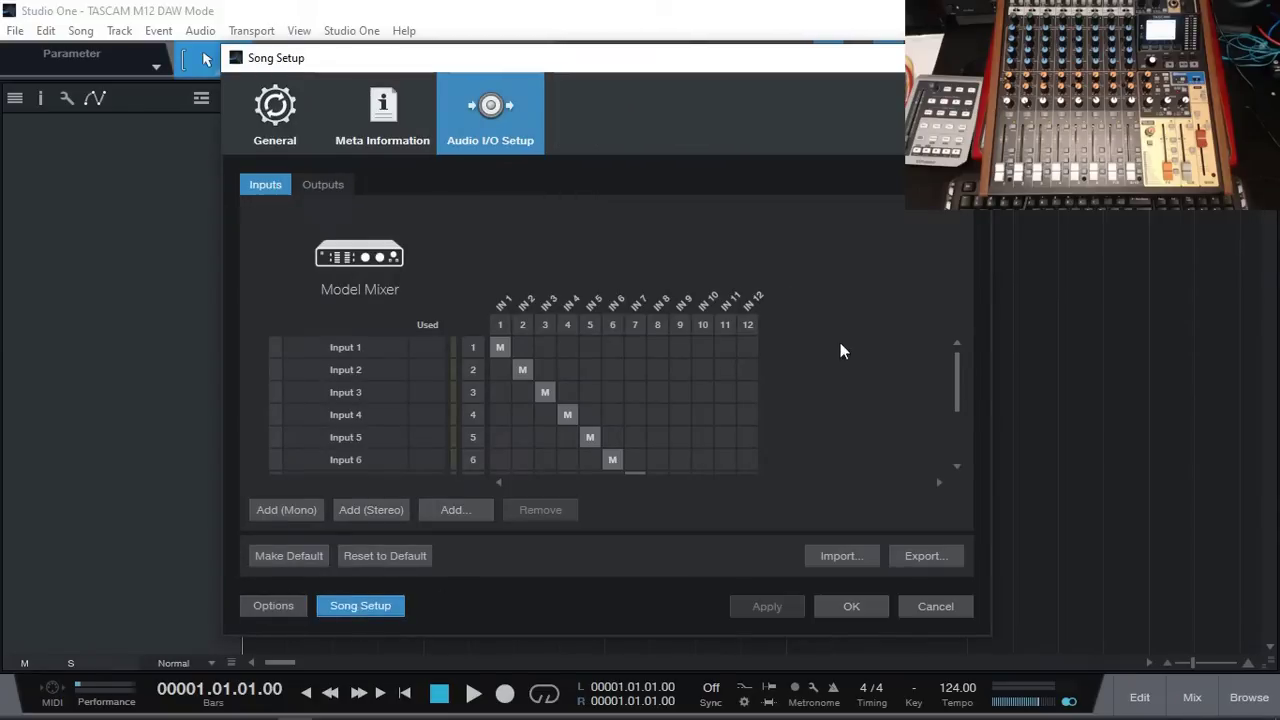
drag(958, 370, 955, 425)
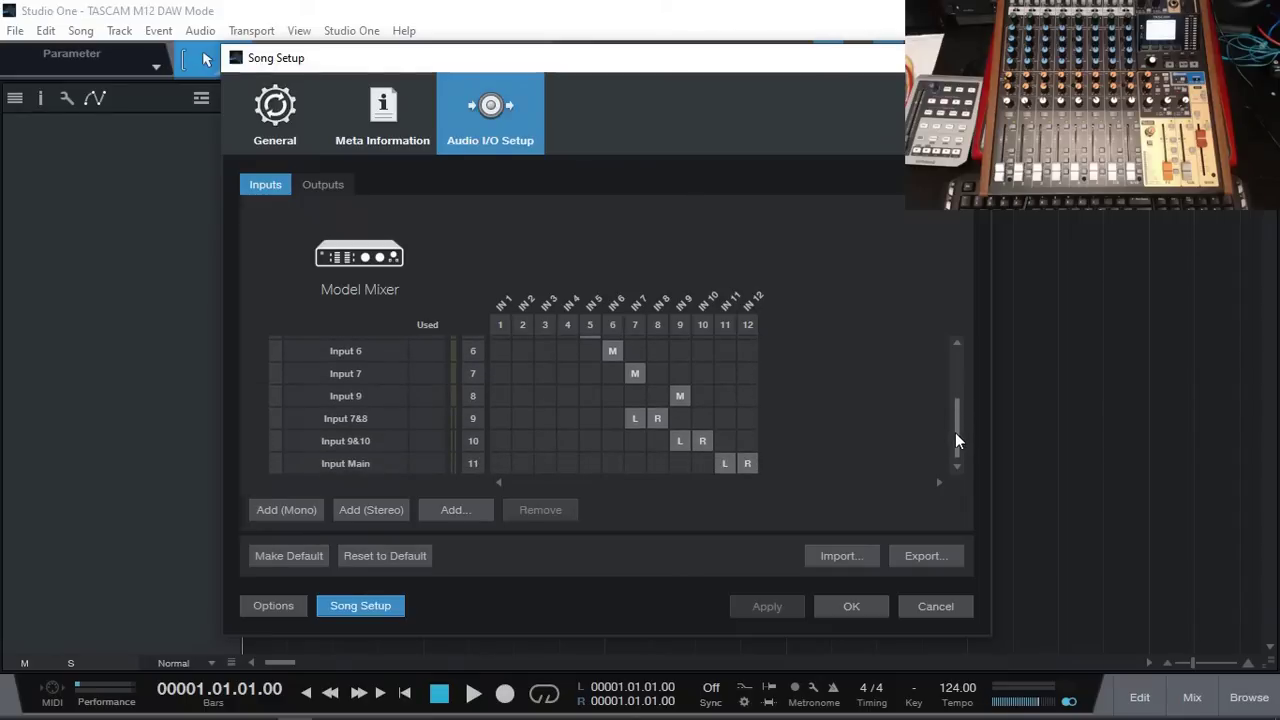
click(344, 187)
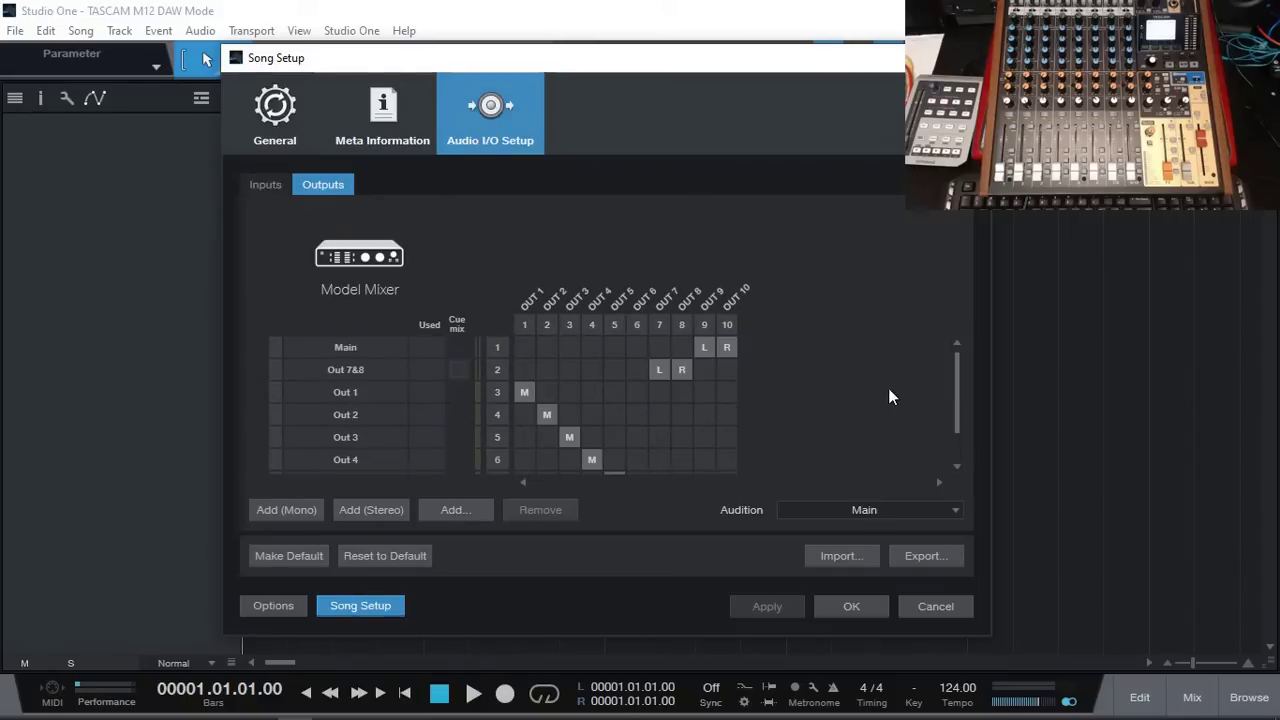
mouse_move(956, 393)
mouse_down()
mouse_move(953, 434)
mouse_move(954, 379)
mouse_up()
click(254, 184)
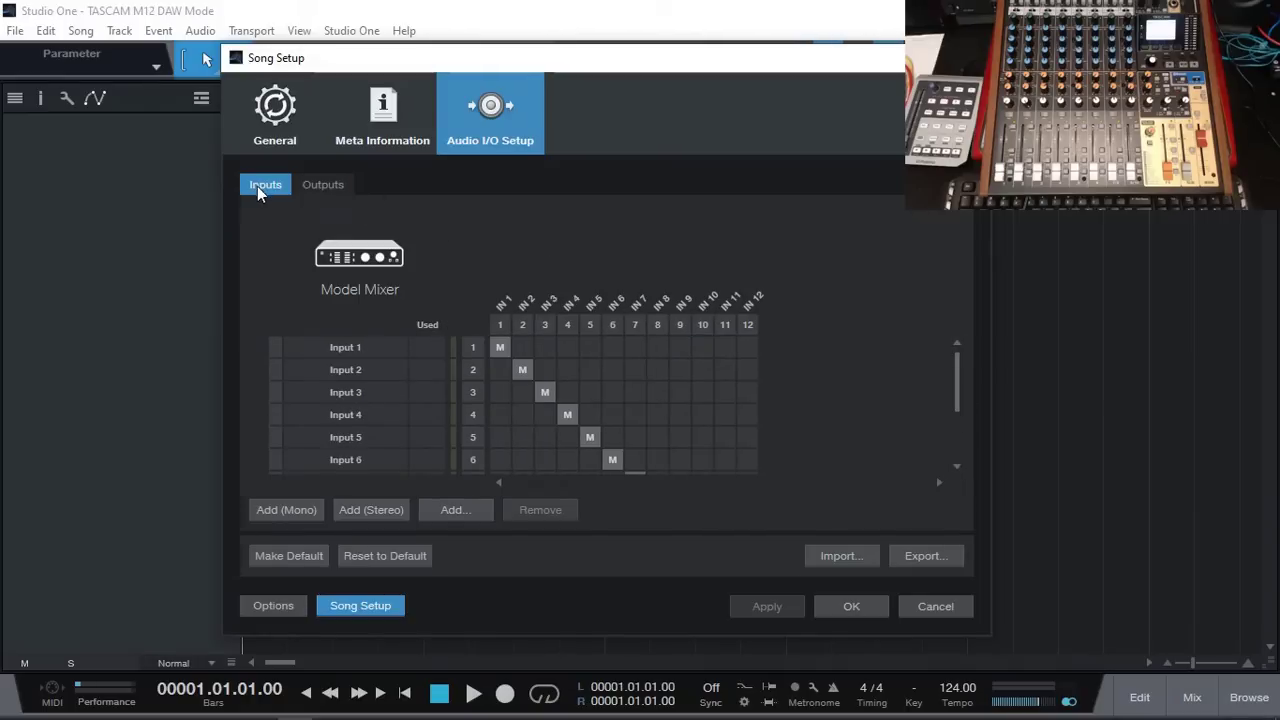
click(323, 185)
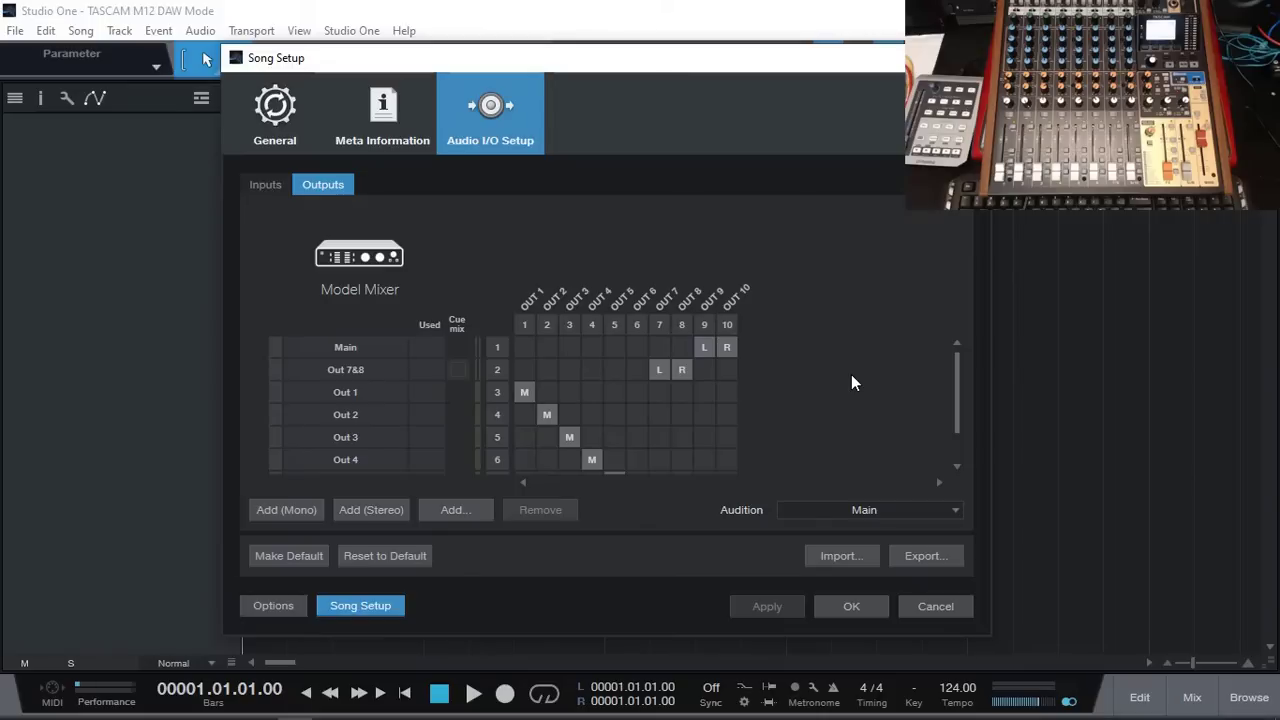
click(272, 606)
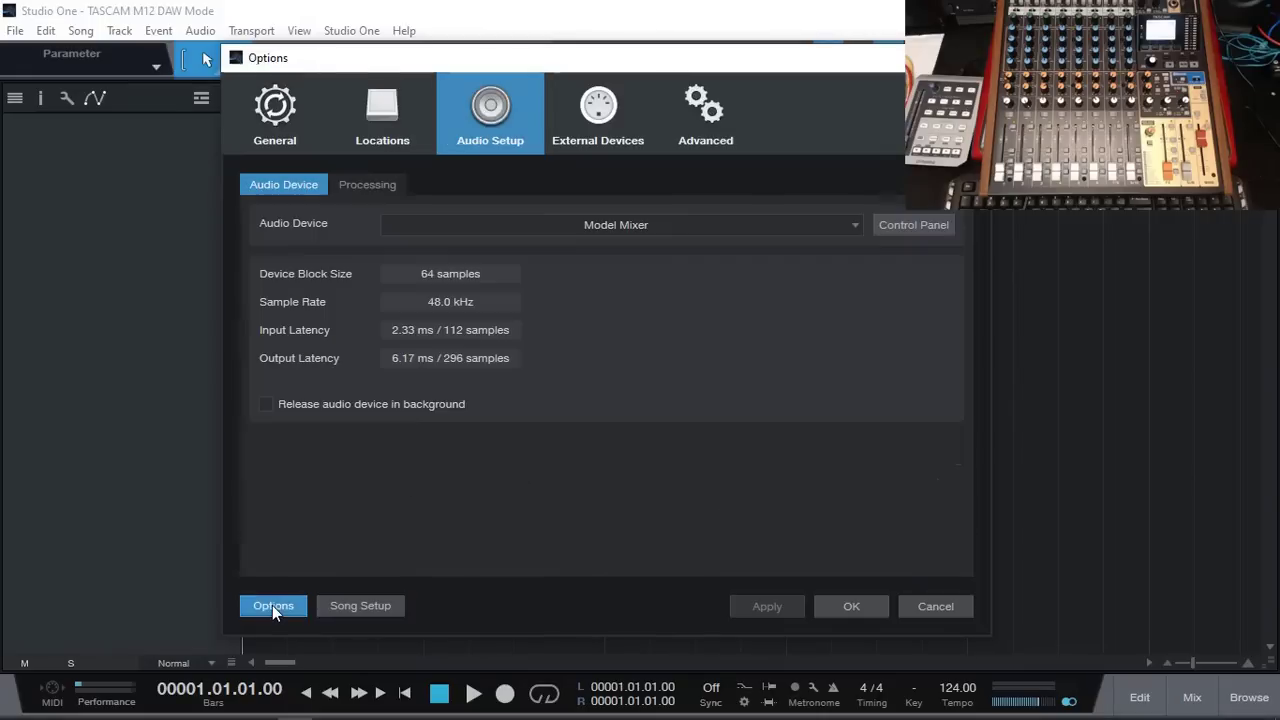
Add a new external device from the External Devices list, choosing Mackie > Control
click(598, 115)
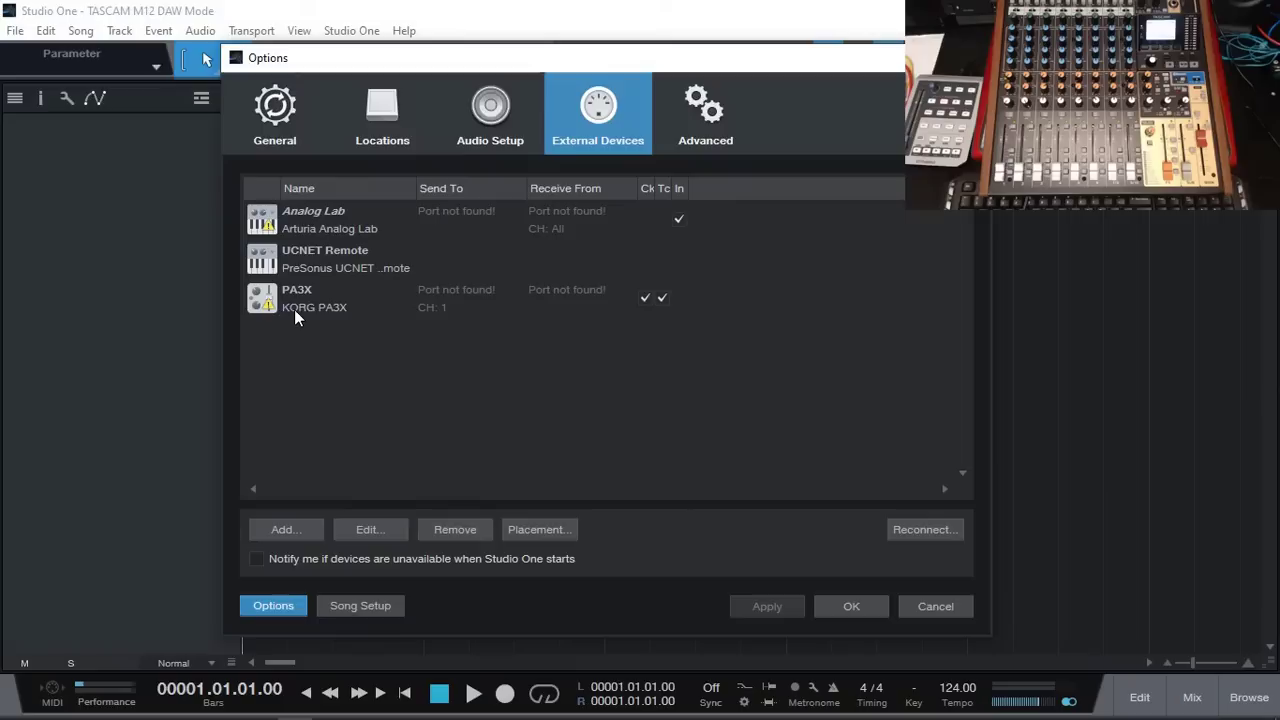
click(285, 531)
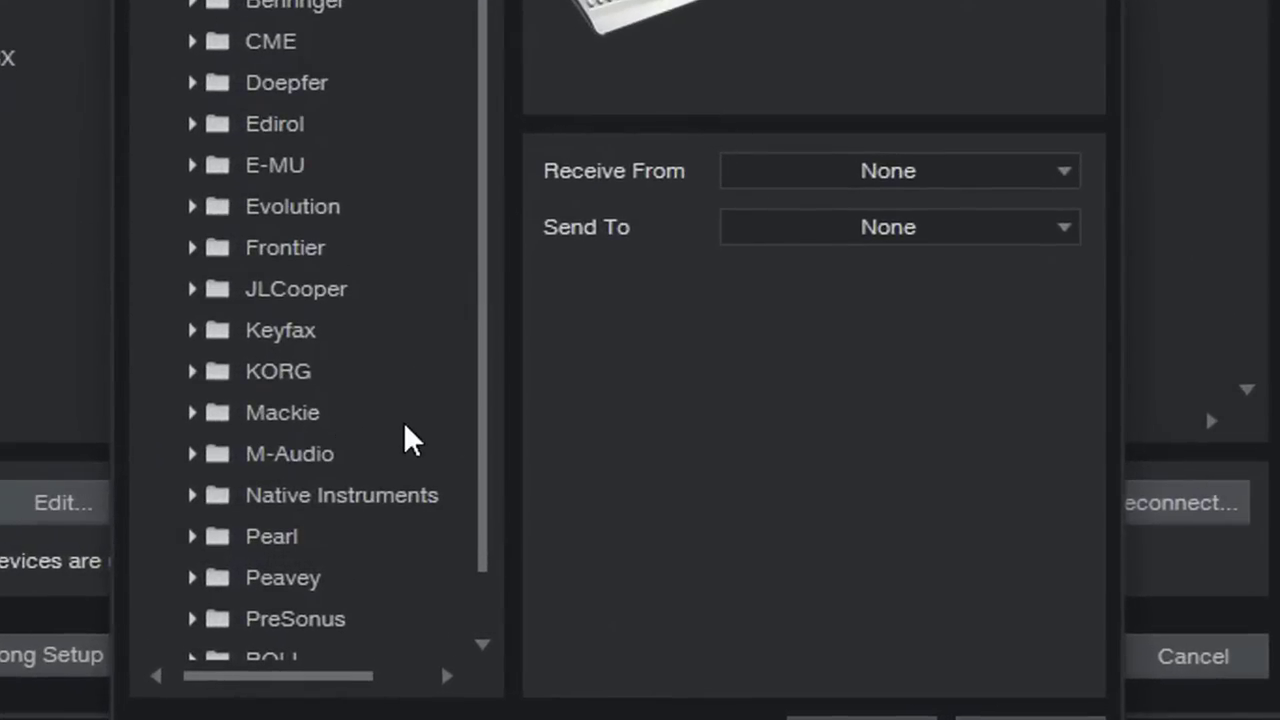
click(193, 410)
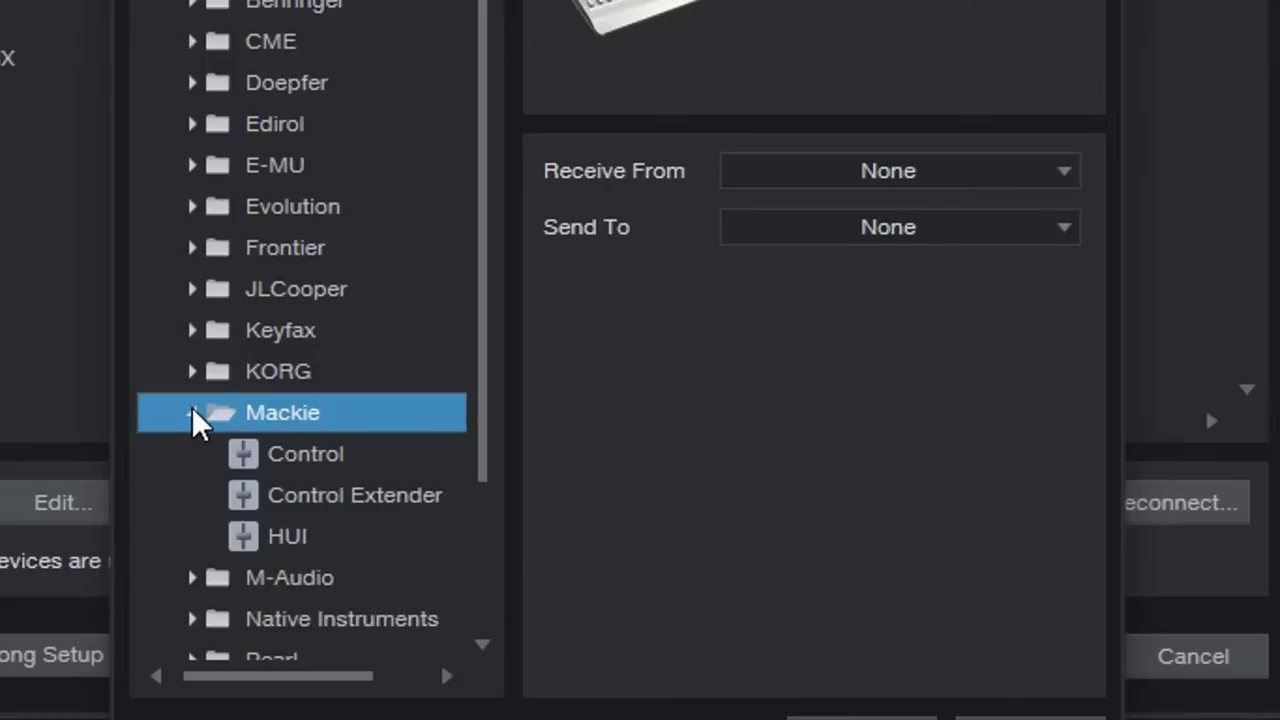
click(302, 453)
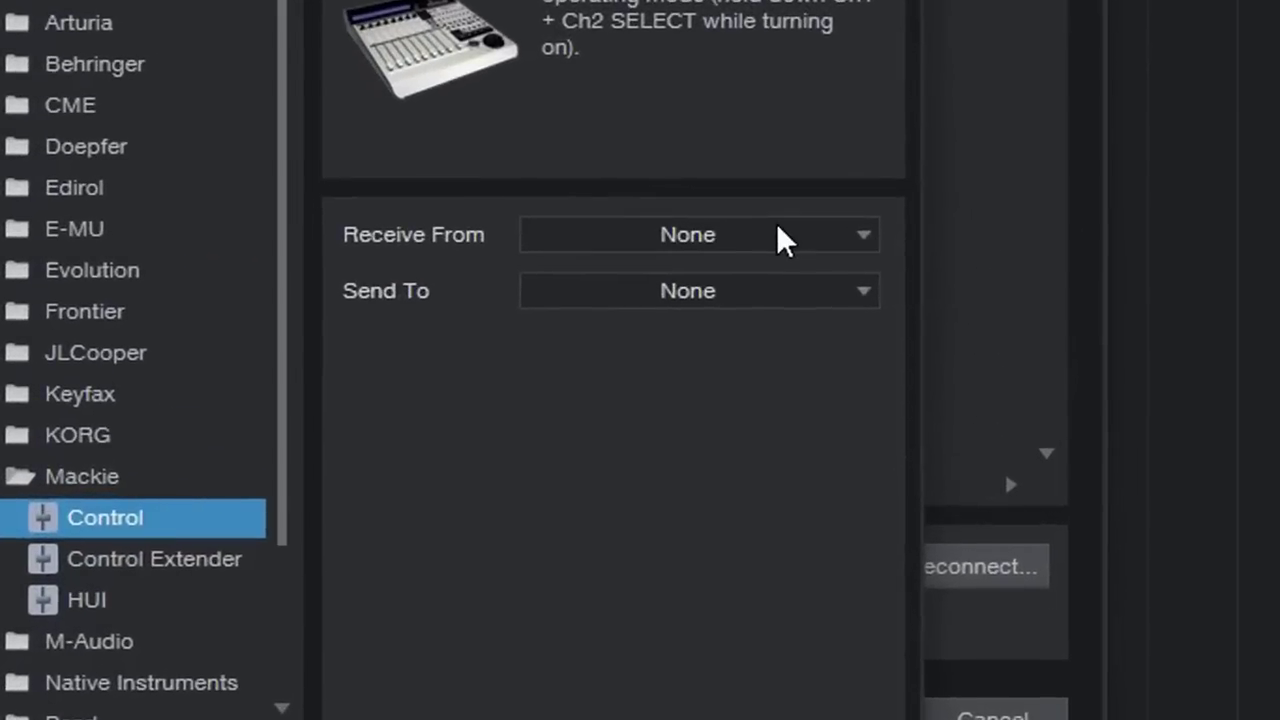
Set the Mackie Control to receive from MIDIIN2 and send to MIDIOUT2 (Model 12), and confirm
click(826, 361)
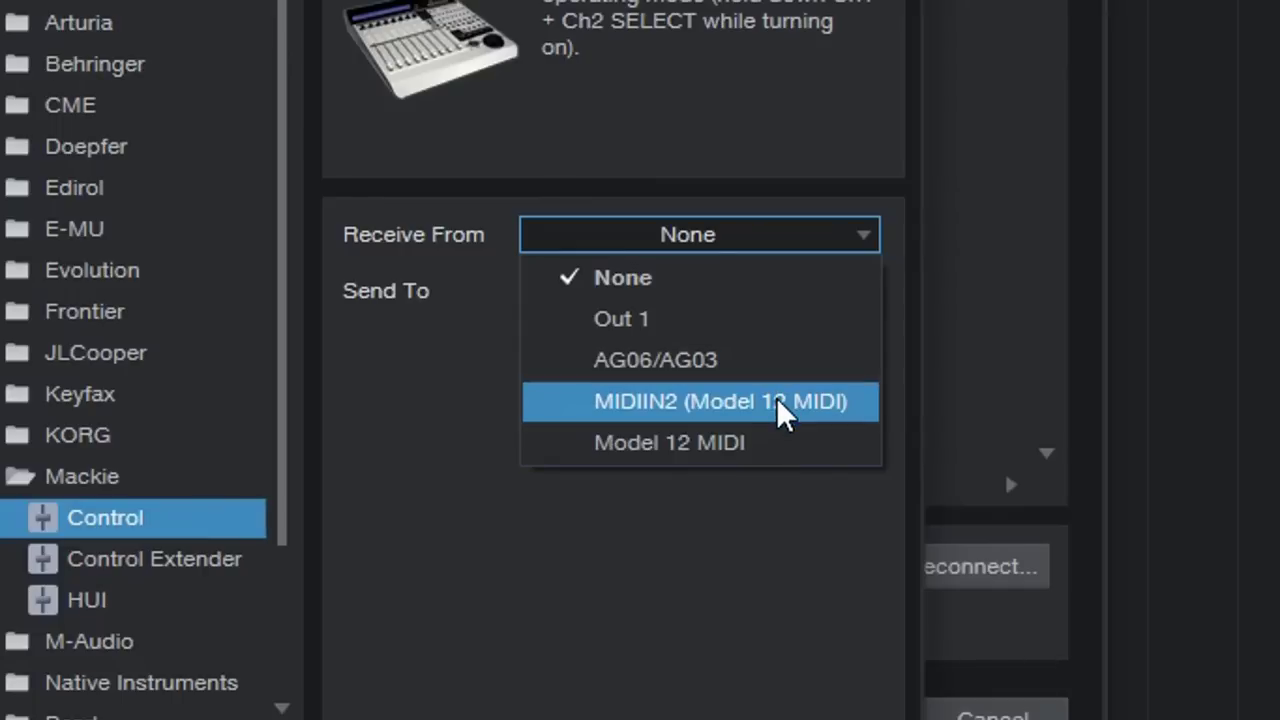
click(832, 410)
click(794, 288)
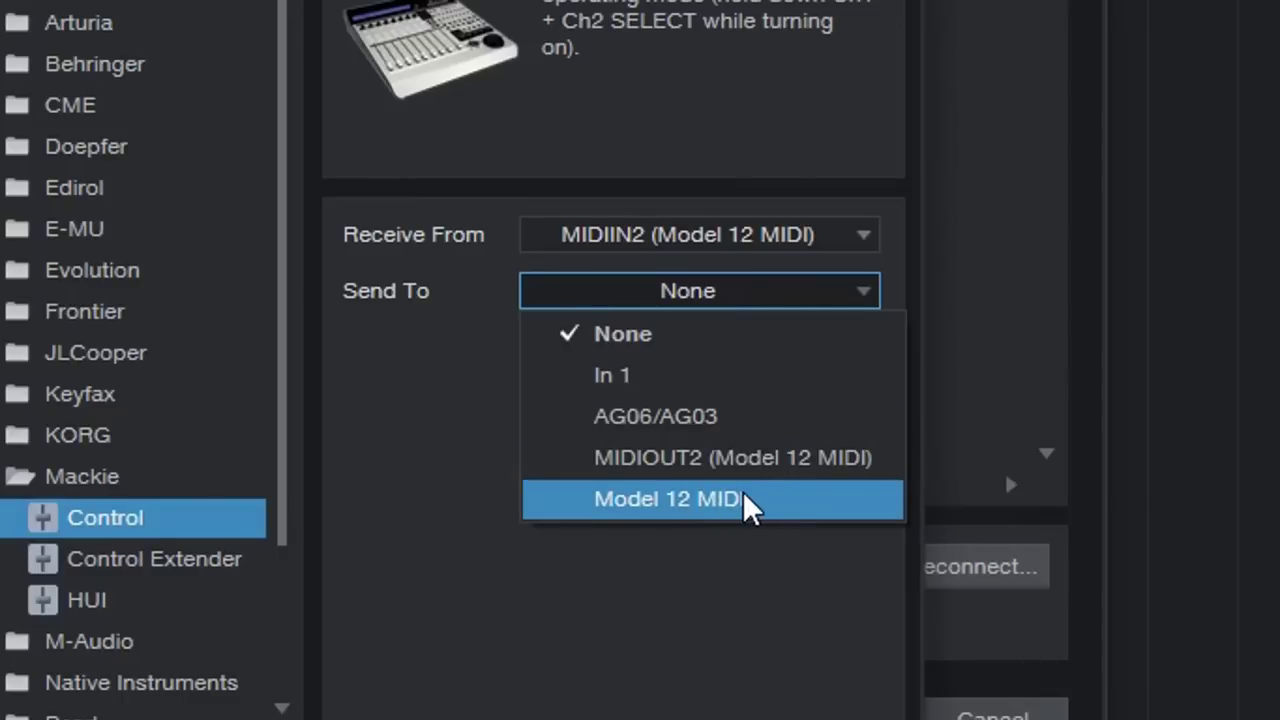
click(755, 462)
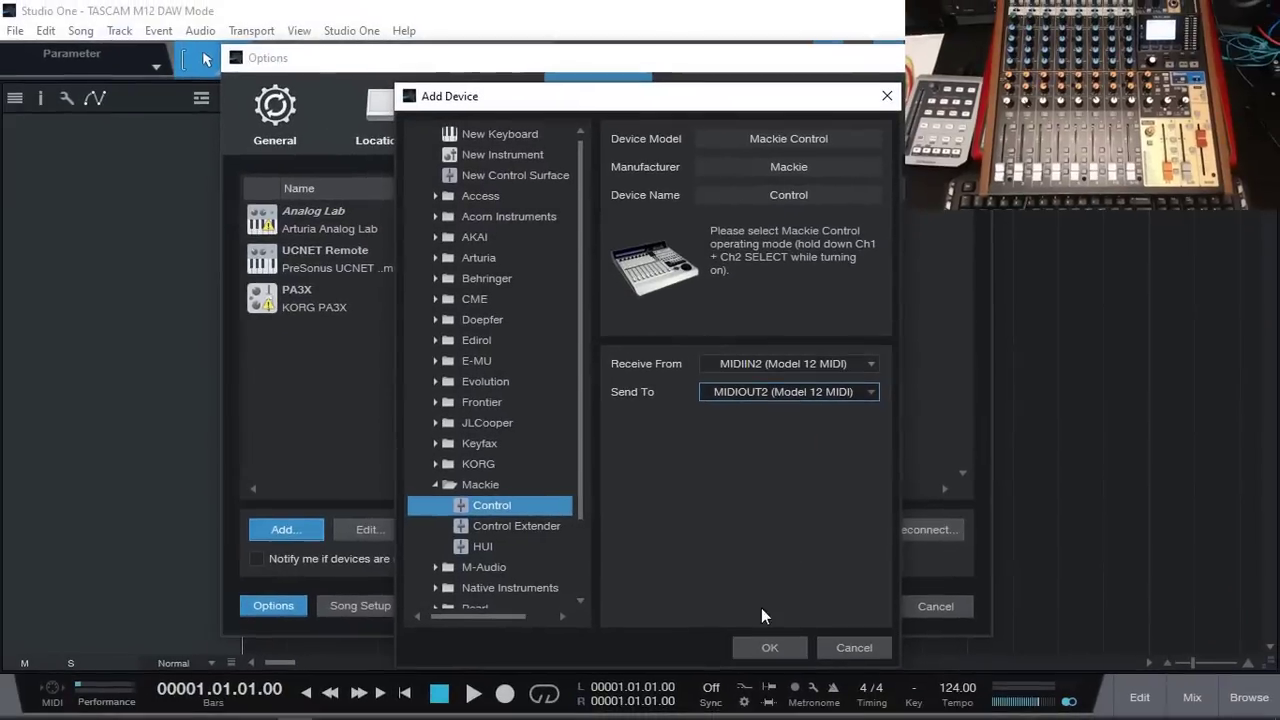
click(769, 647)
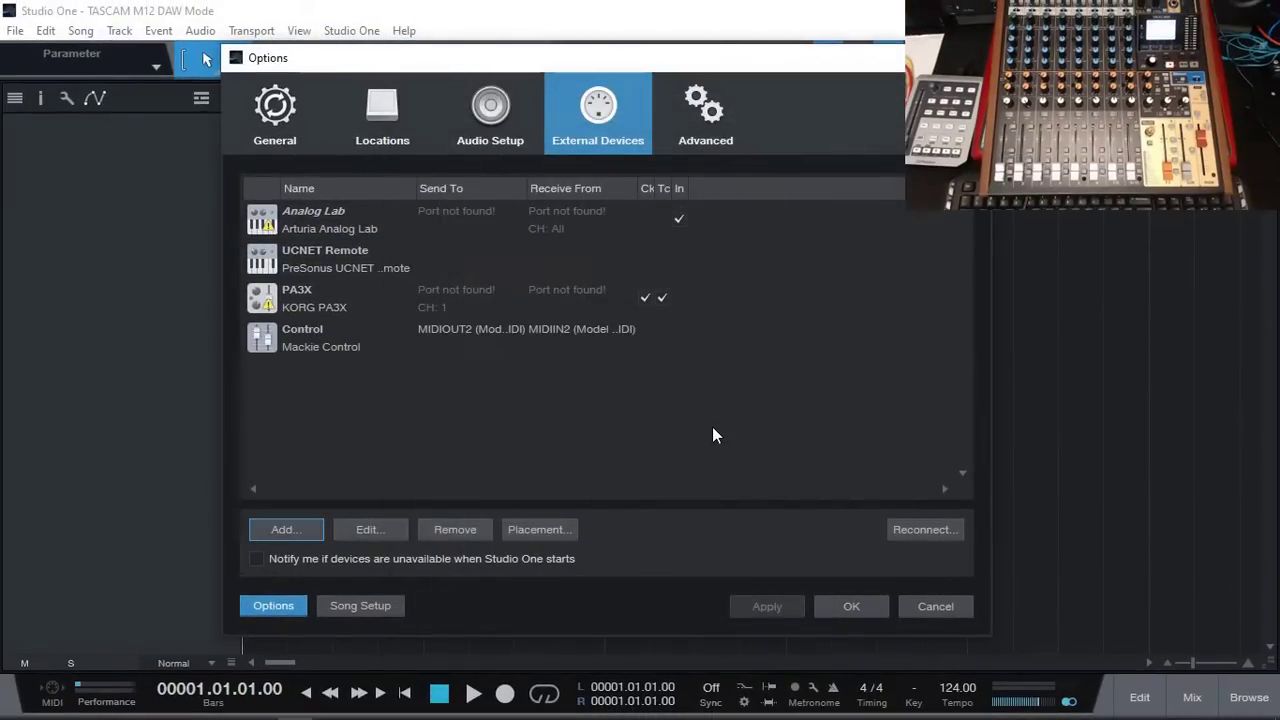
Accept the settings with OK and close the Options dialog
click(854, 605)
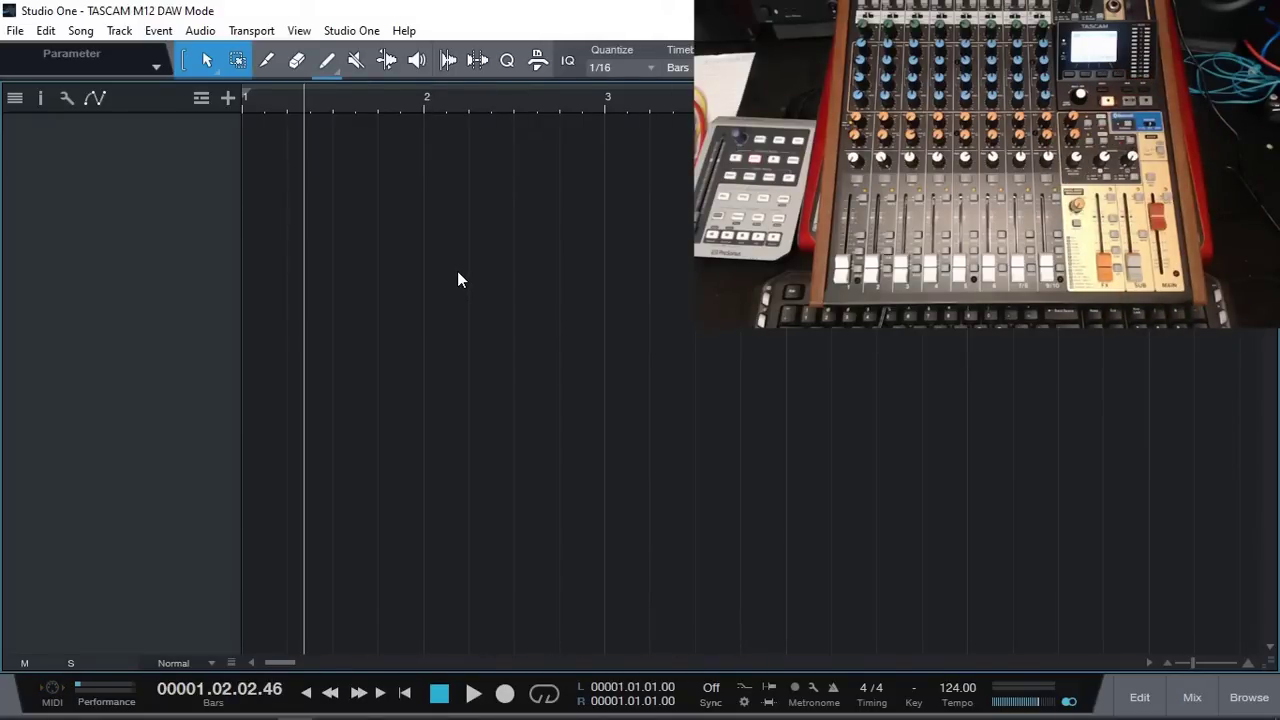
Add 8 mono audio tracks with inputs assigned in ascending order from Input 1
click(228, 97)
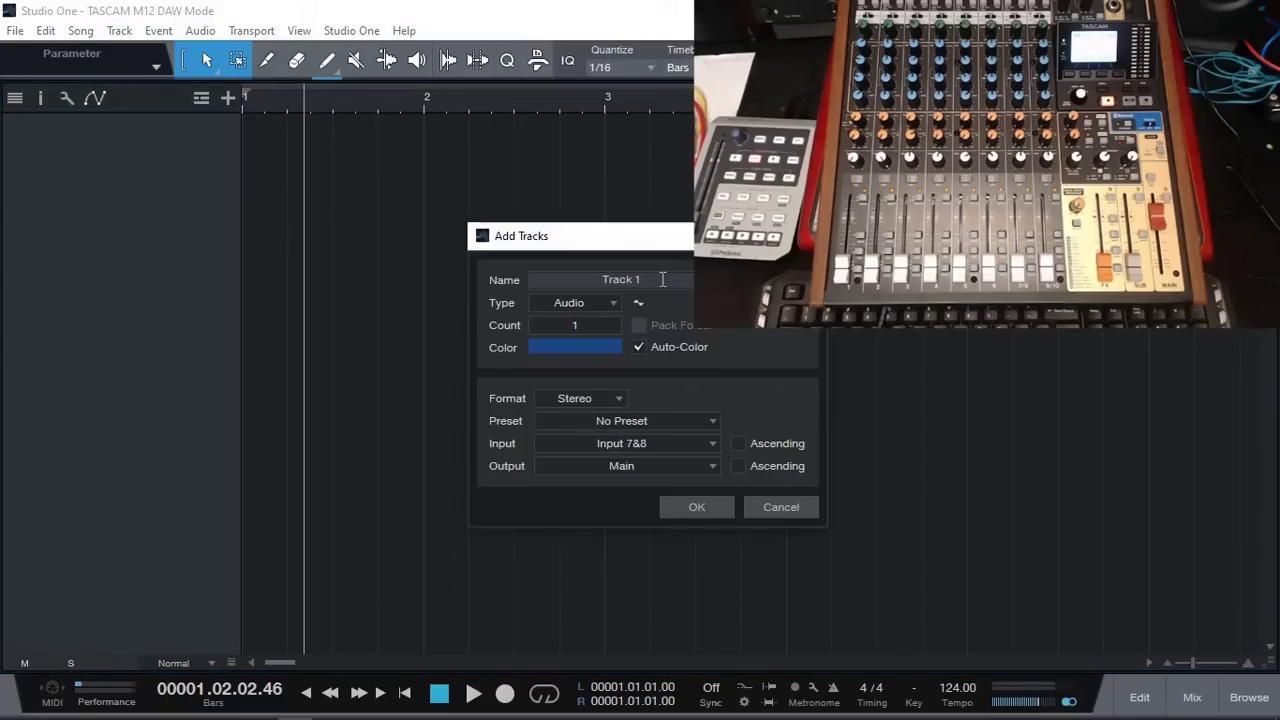
click(620, 399)
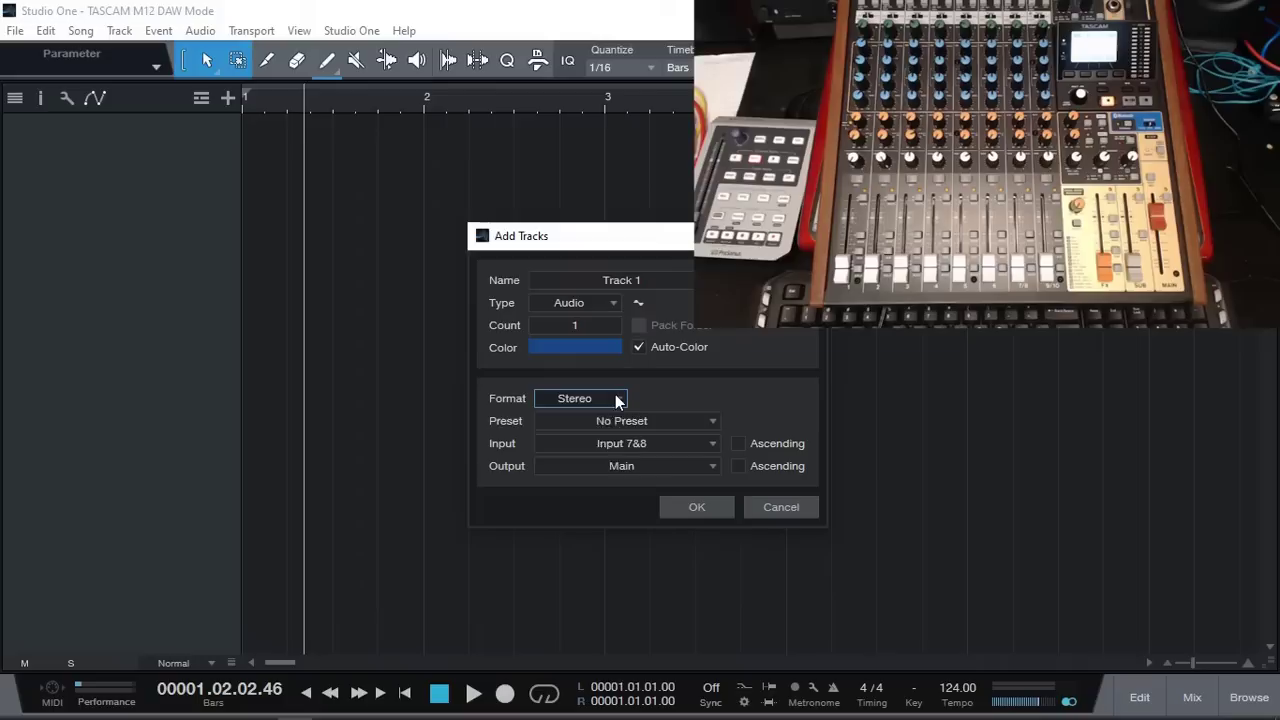
click(606, 421)
click(599, 322)
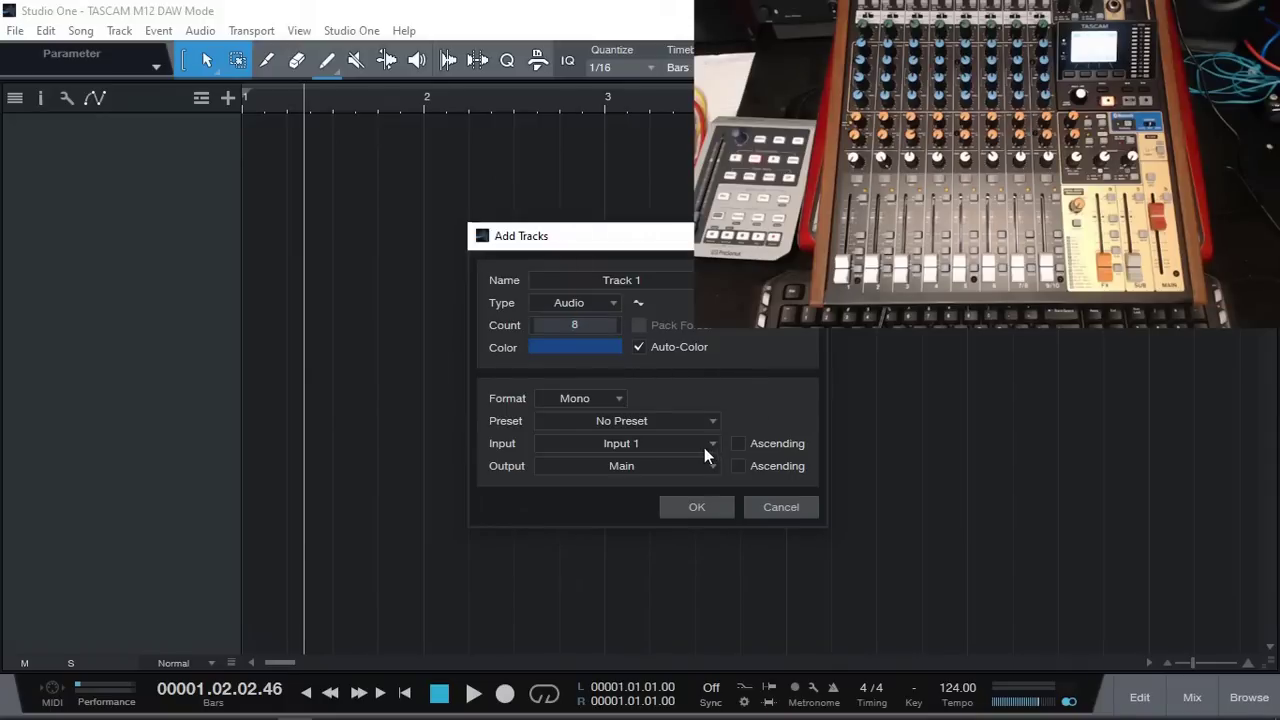
text(8)
click(738, 443)
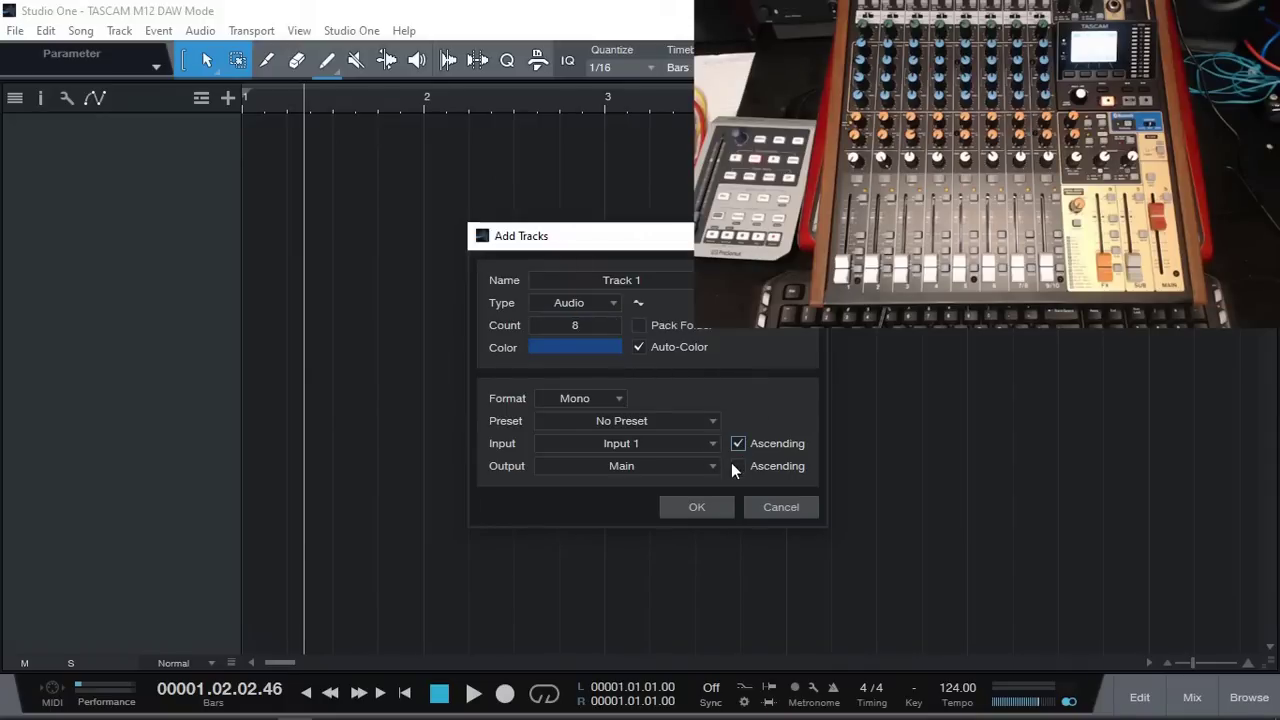
click(696, 508)
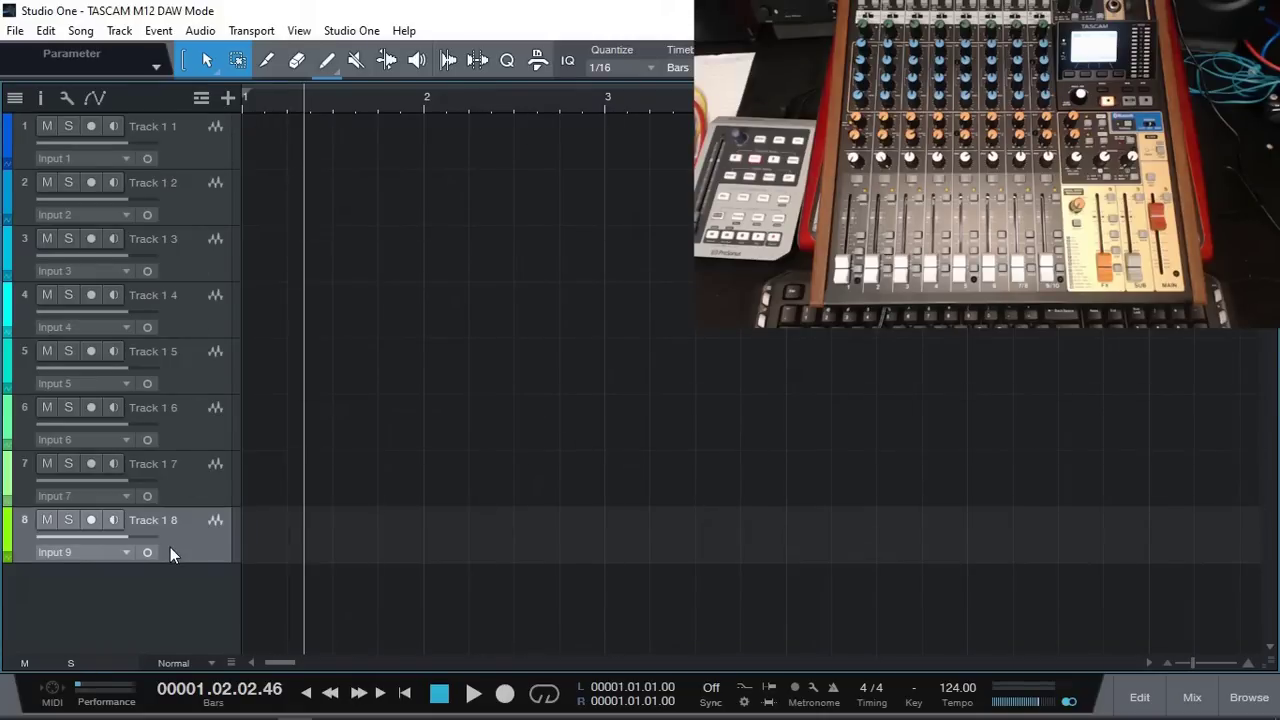
Show the mixer console with channels for Track 1 1 through Track 1 8
click(1191, 698)
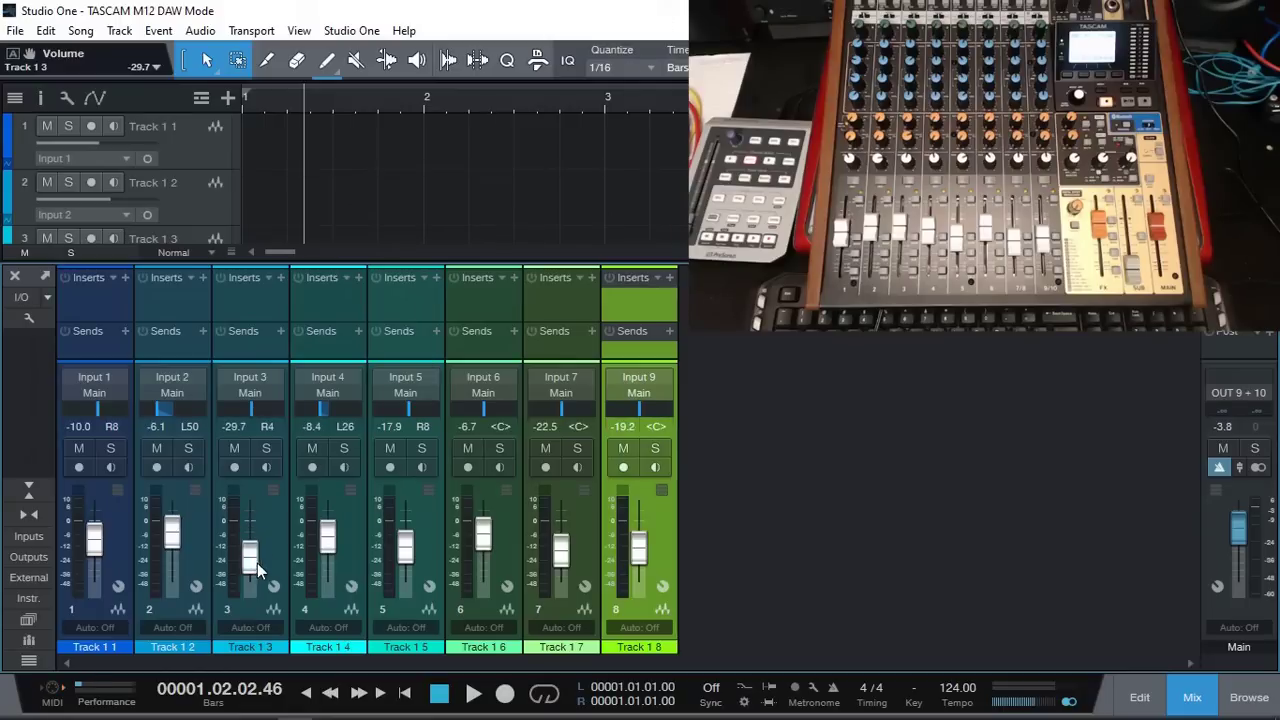
Lower Track 1 4's fader to about -27.6 dB and raise Track 1 5's to about +7.4 dB
drag(332, 542, 309, 558)
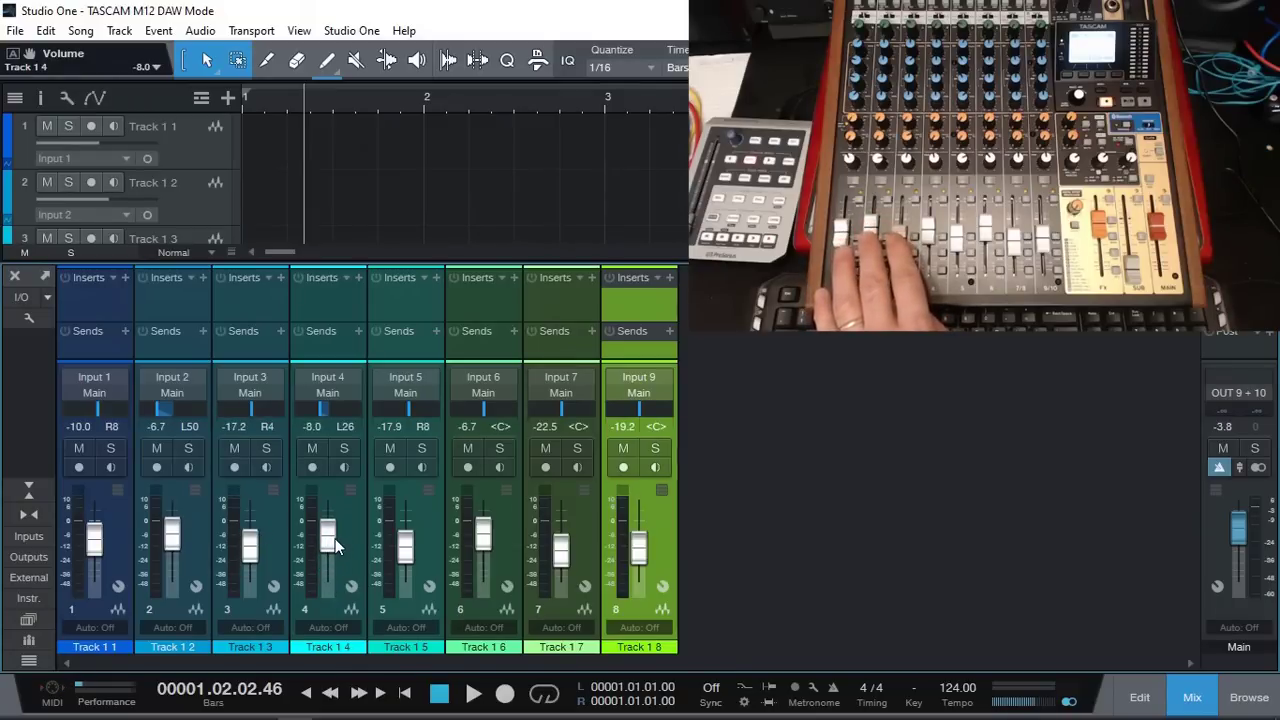
drag(335, 538, 331, 574)
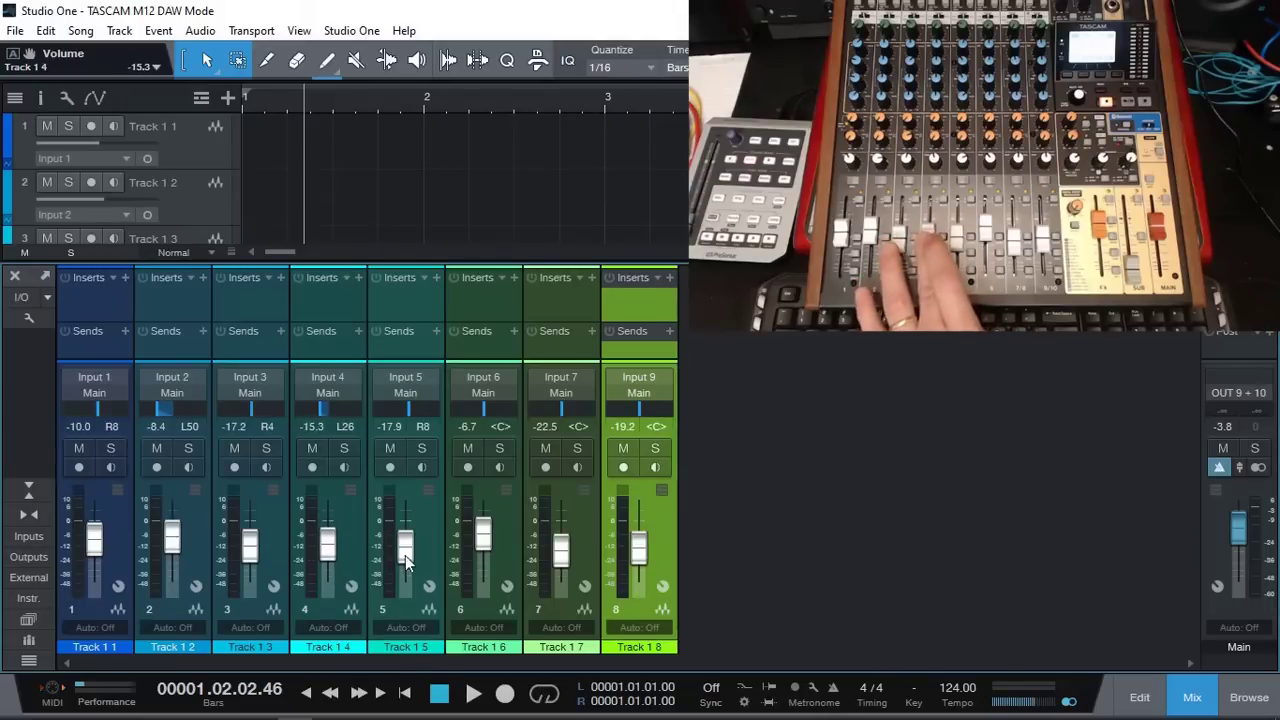
drag(405, 555, 410, 516)
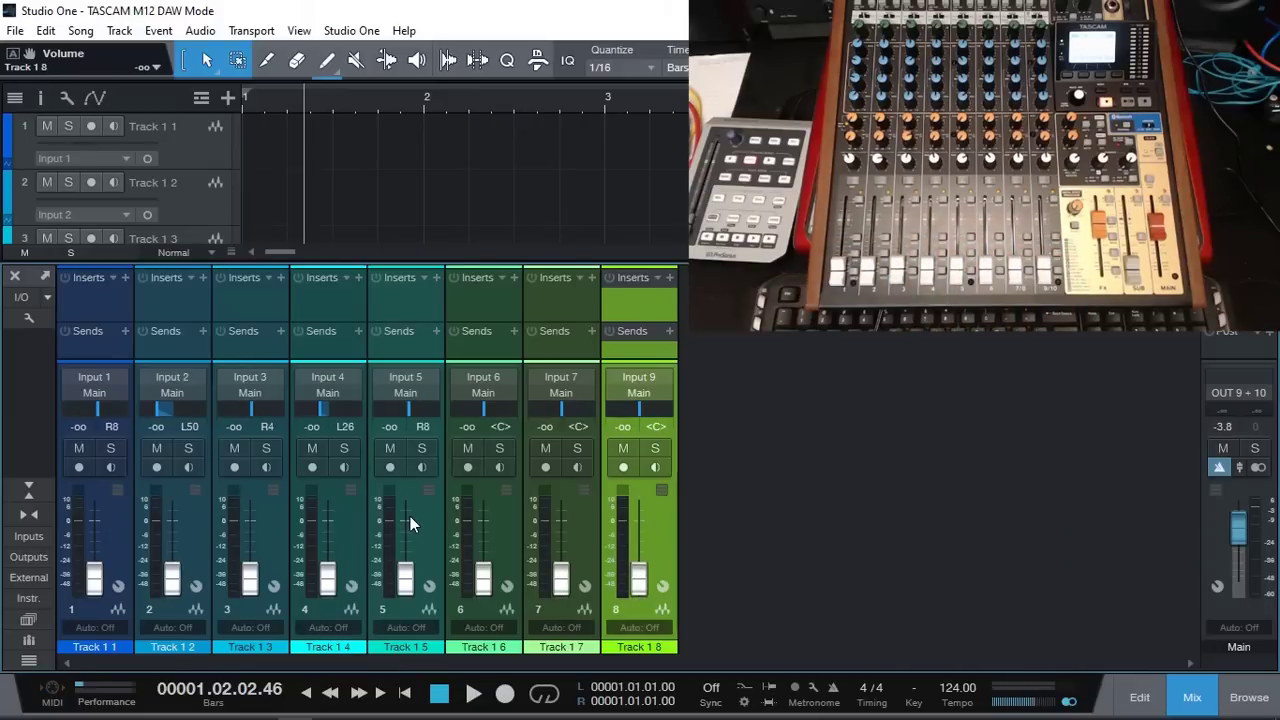
Test the faders of Tracks 1 1 to 1 7 by raising them, e.g. Track 1 3 to -3.9 dB
drag(251, 579, 251, 528)
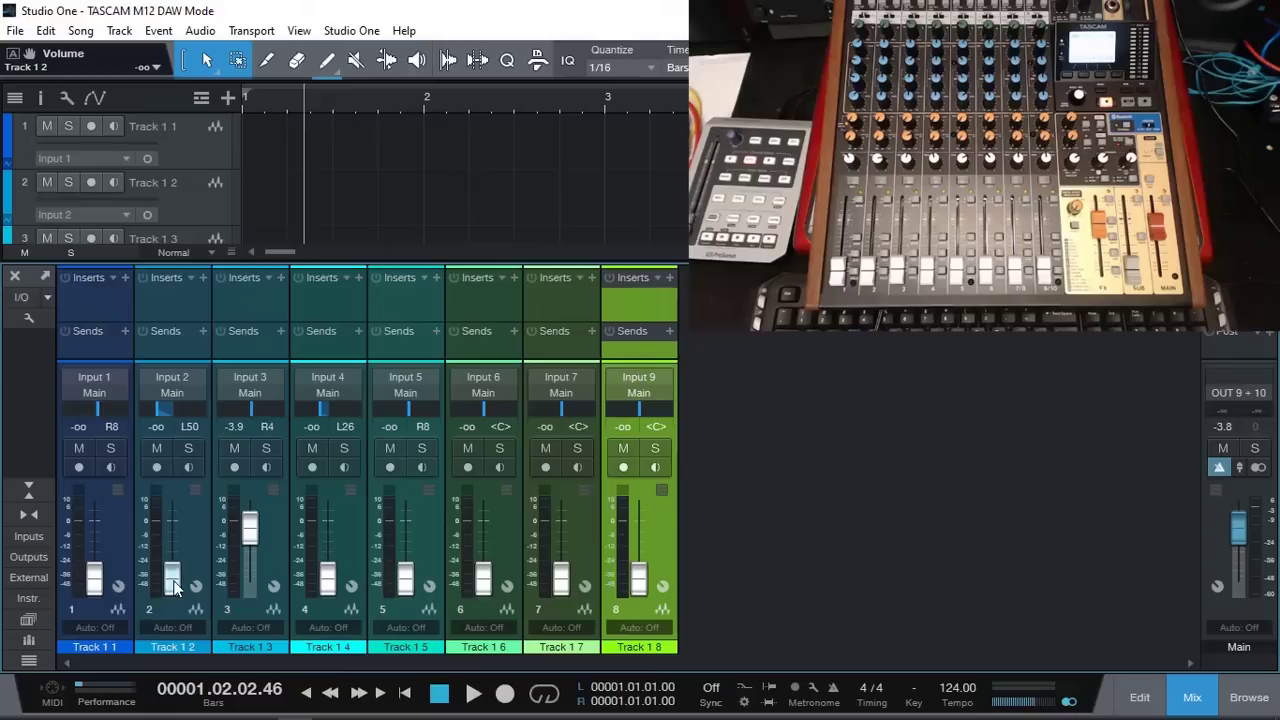
drag(172, 586, 172, 543)
drag(94, 578, 94, 510)
drag(327, 578, 327, 530)
drag(405, 578, 405, 528)
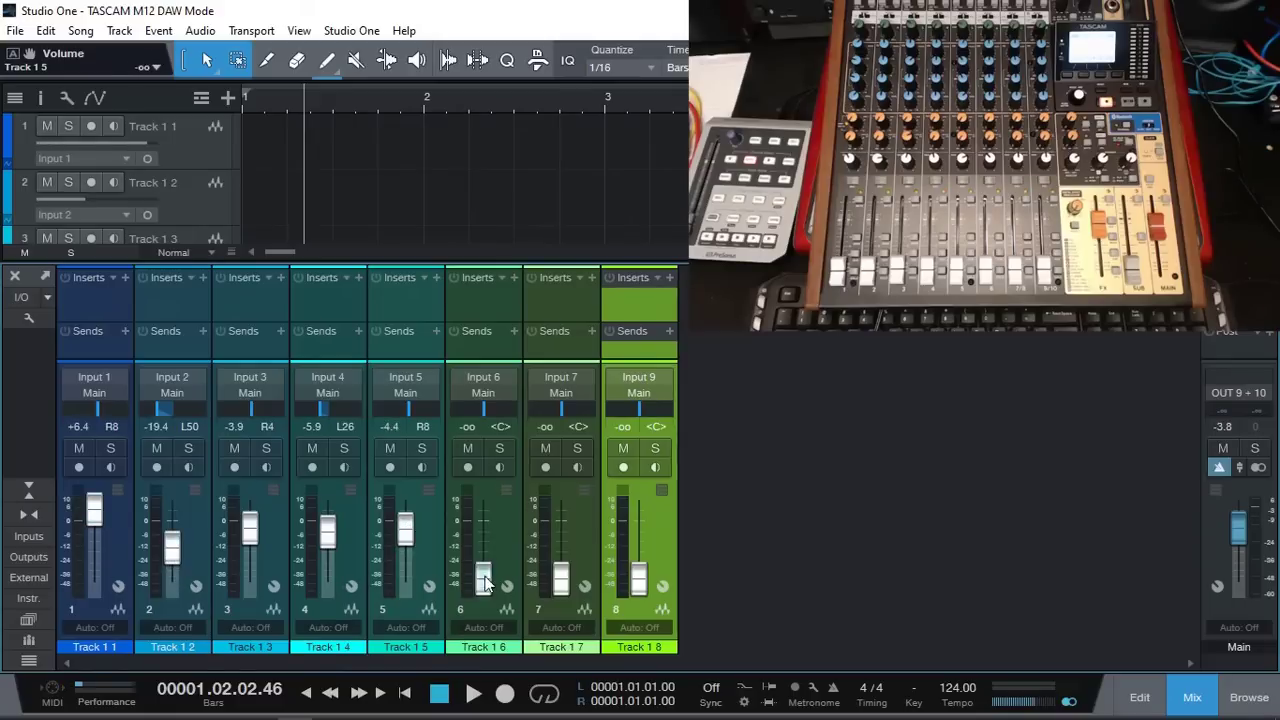
drag(484, 580, 484, 548)
drag(562, 580, 638, 521)
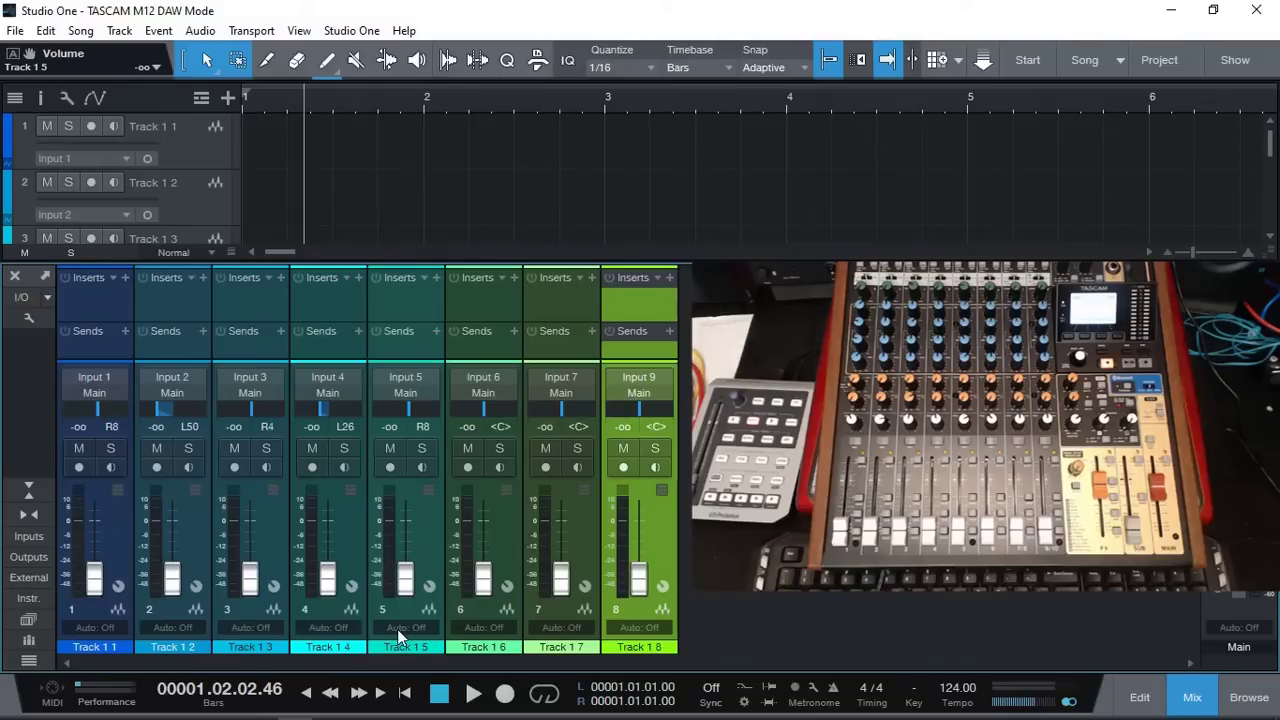
Set Track 1 5's automation mode to Write and rewind to the song start
click(400, 628)
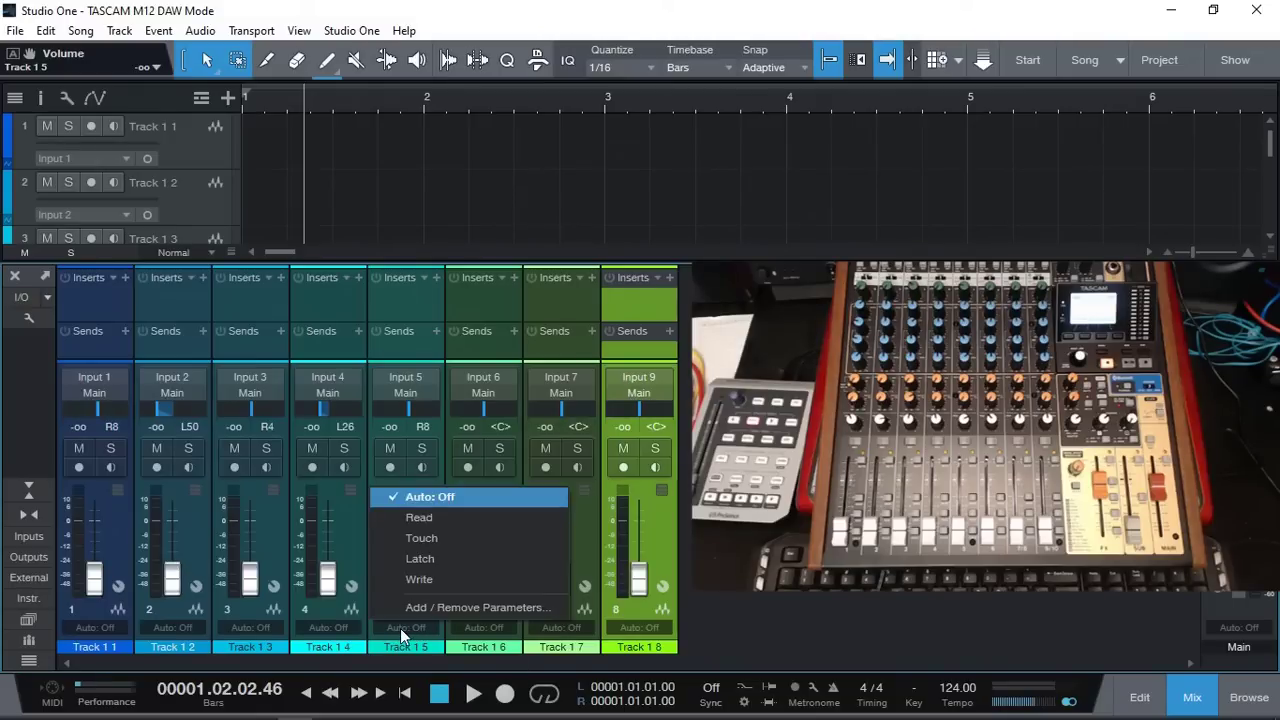
click(421, 580)
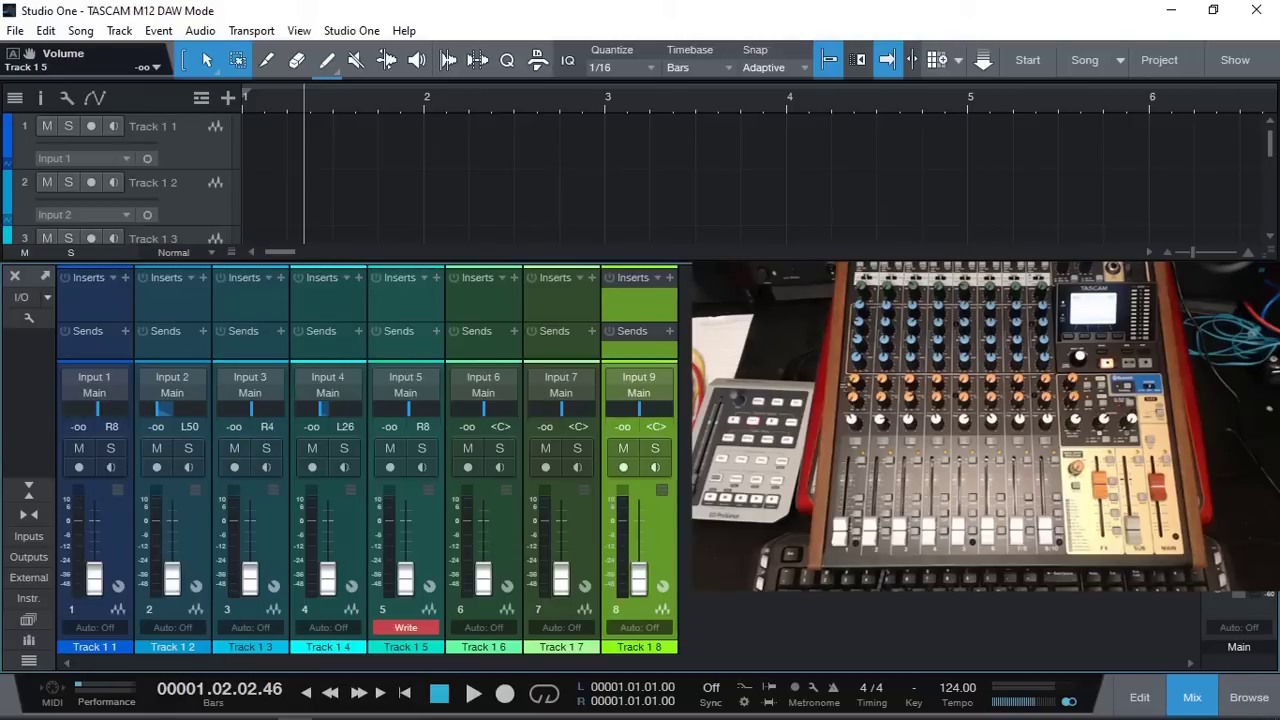
click(408, 693)
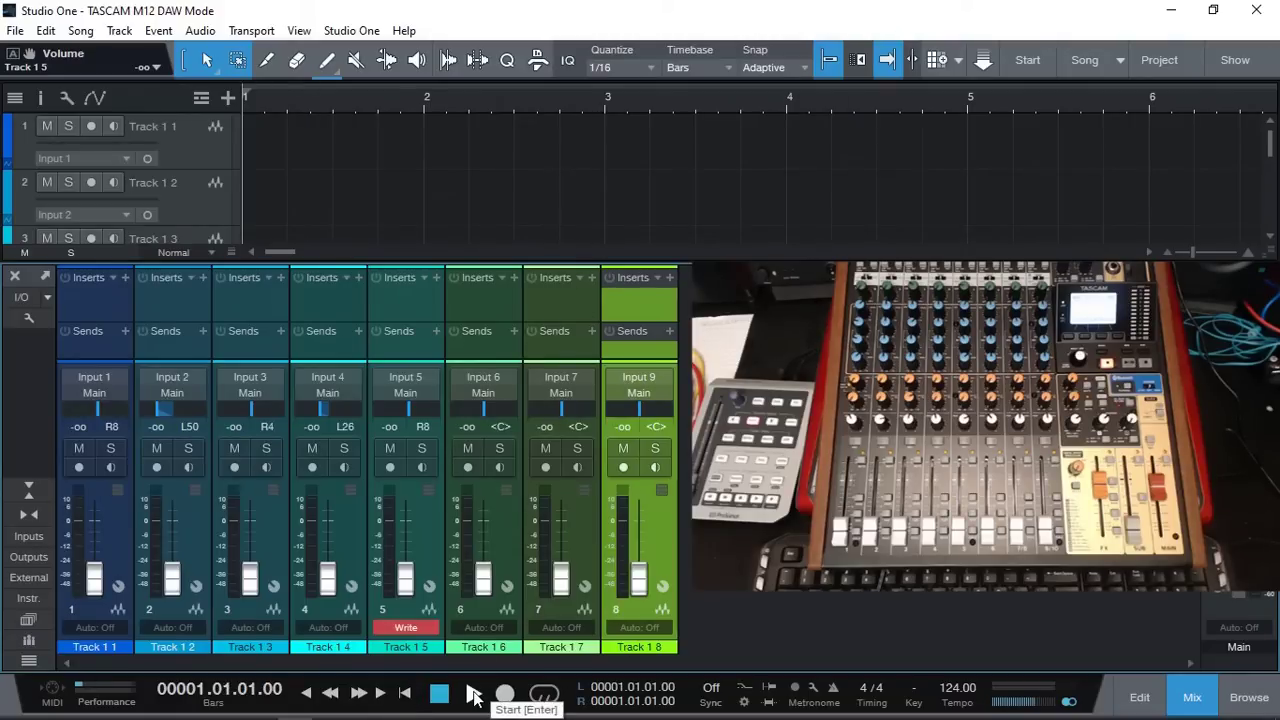
Show automation rows in the track list and select Track 1 5
scroll(197, 140, down, 2)
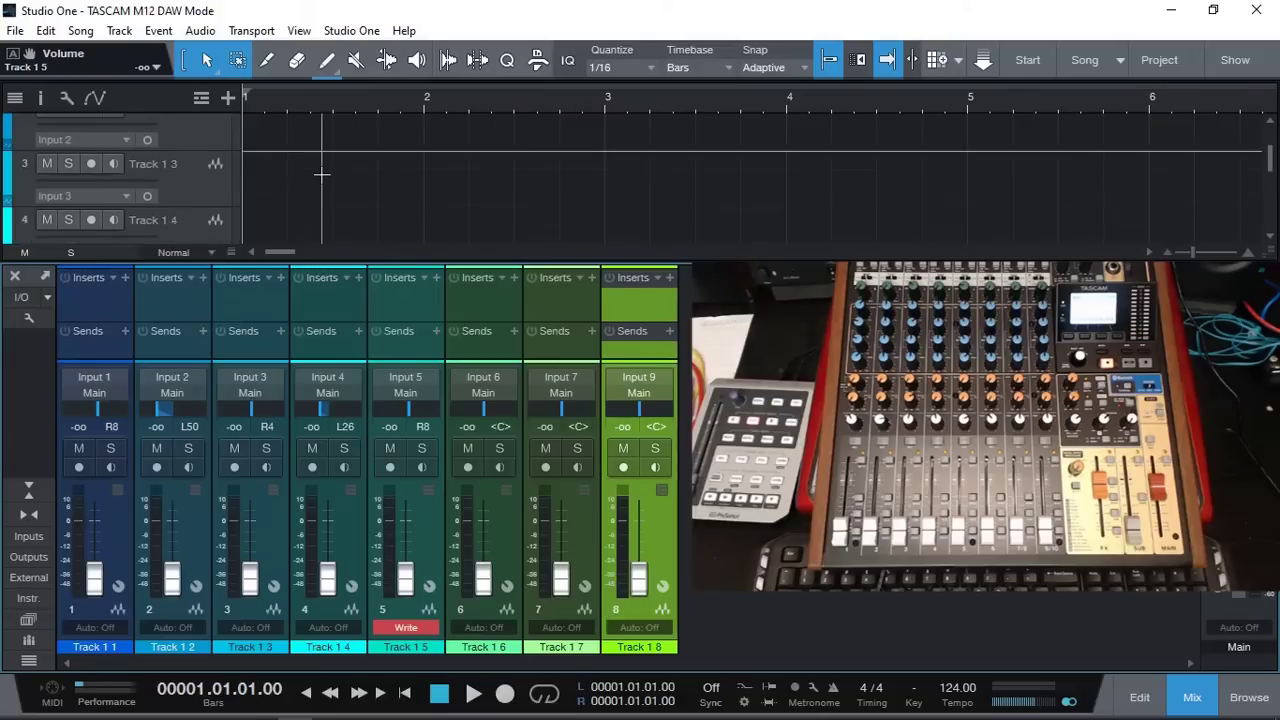
click(106, 97)
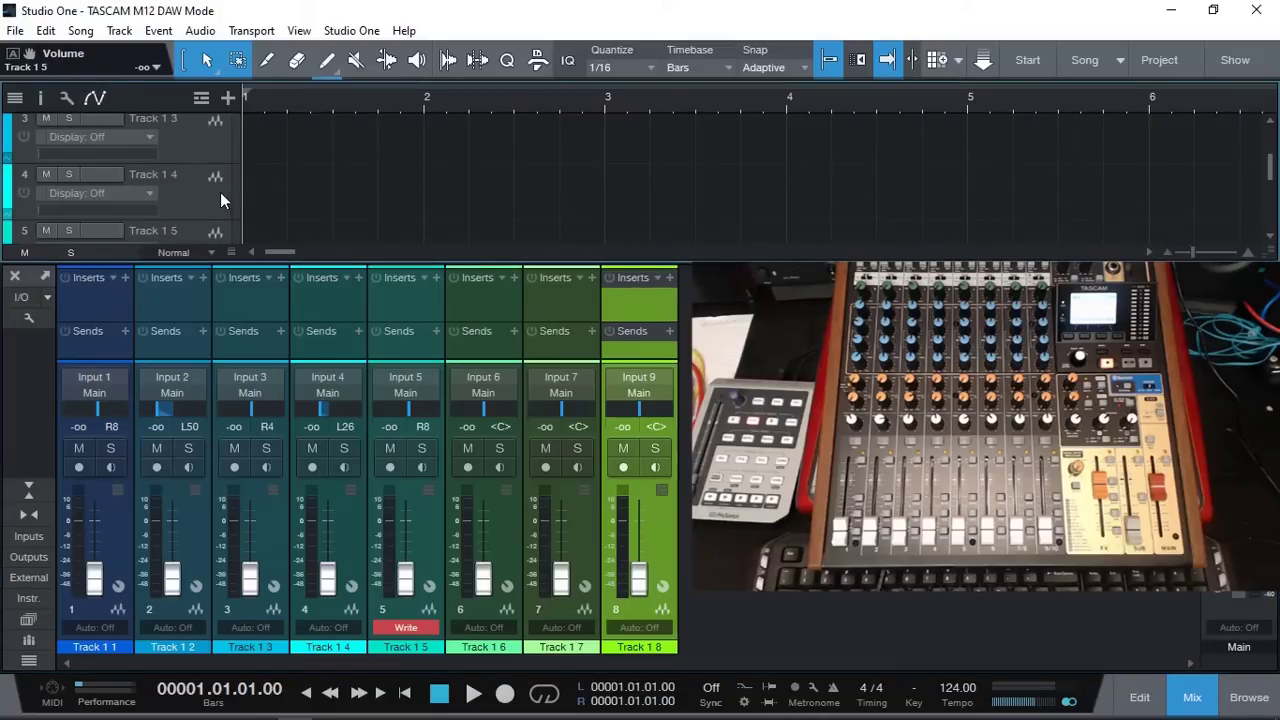
scroll(206, 203, down, 3)
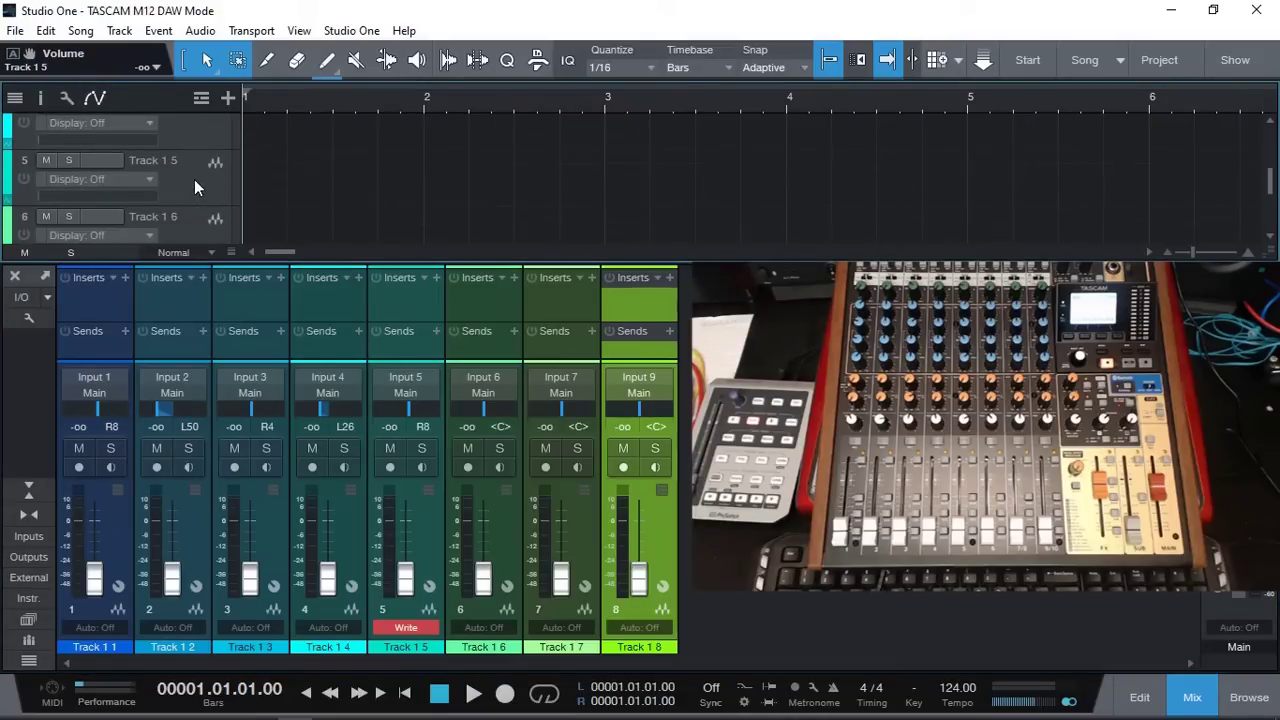
click(194, 179)
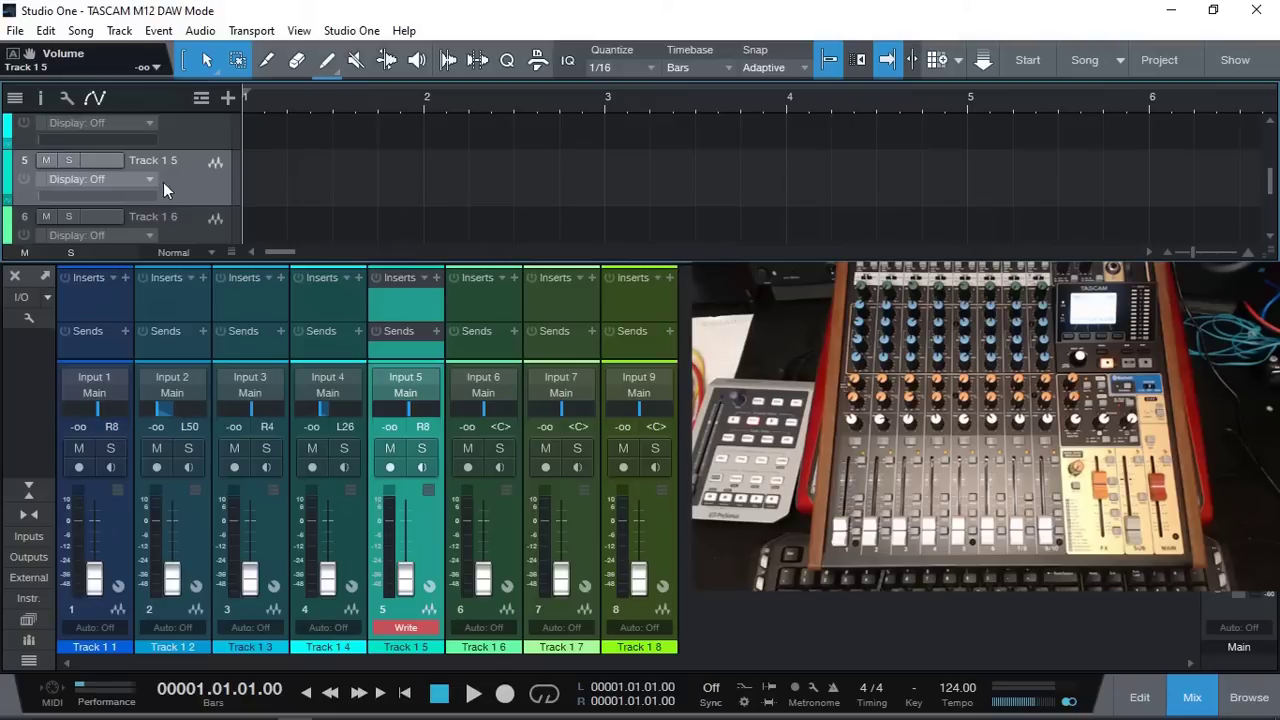
Play the song while riding fader 5 to write Track 1 5's volume curve, then stop and return to zero
click(473, 696)
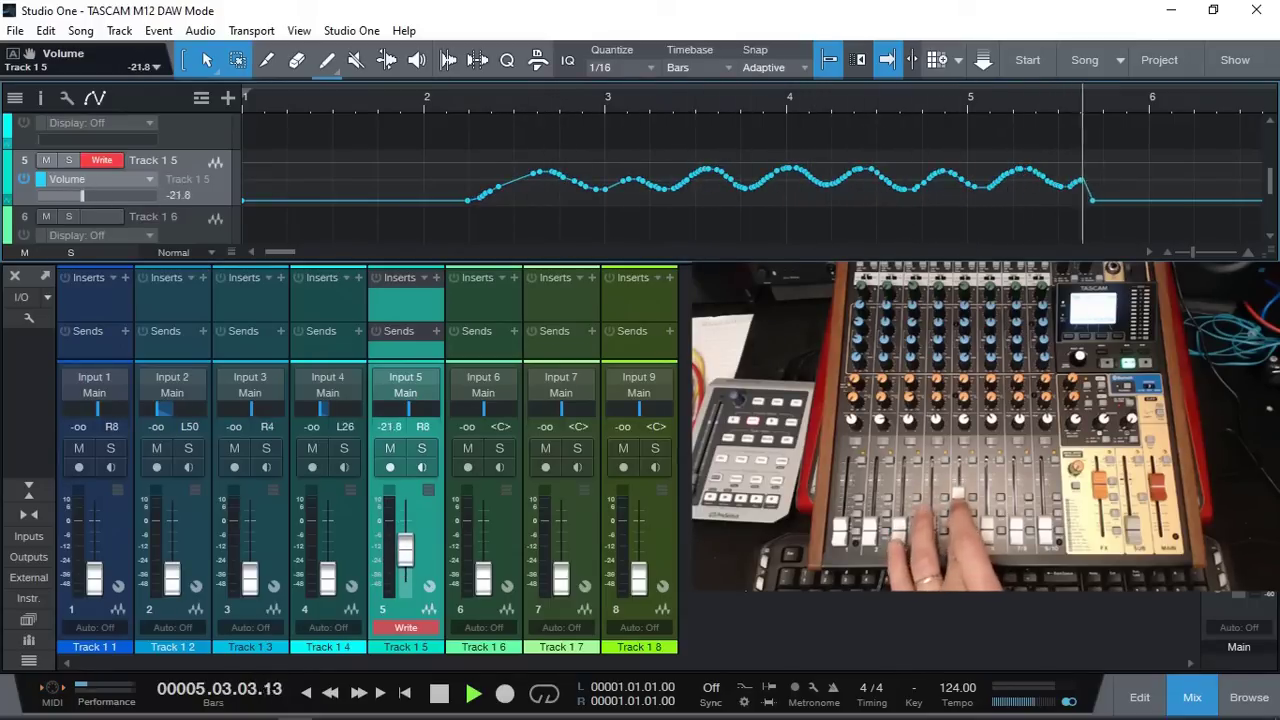
click(440, 693)
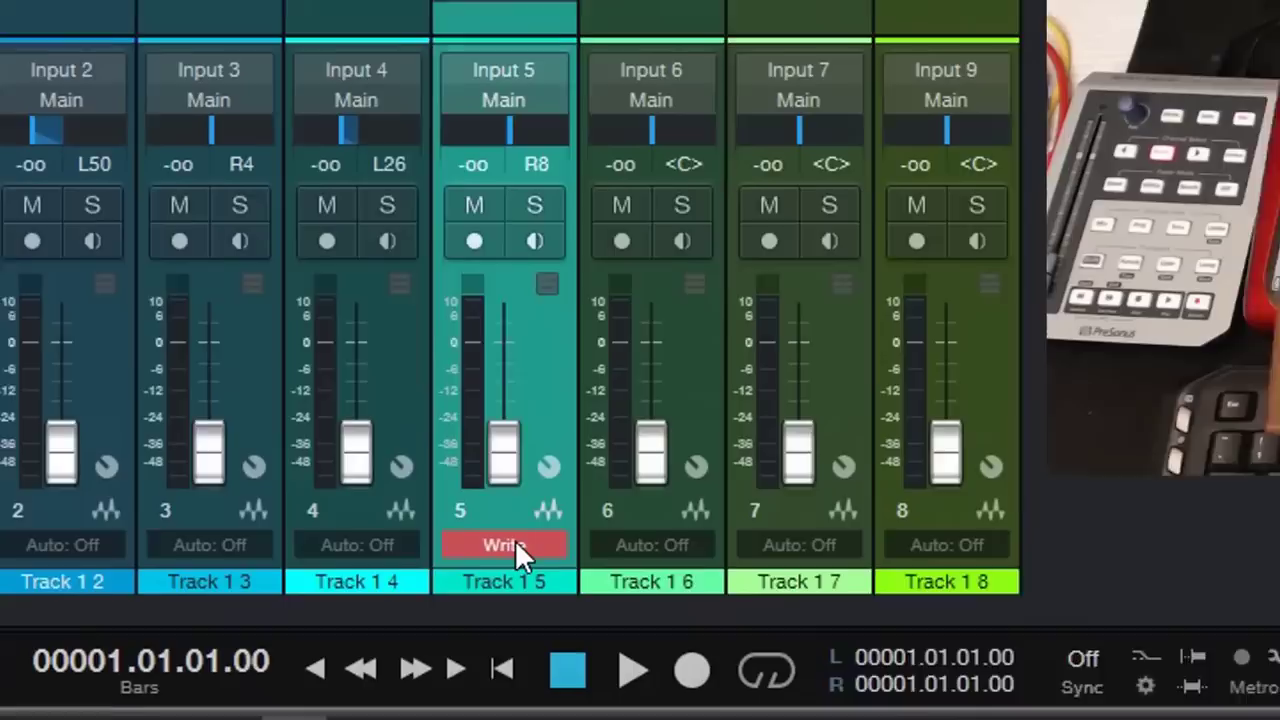
Change Track 1 5's automation mode from Write to Read
click(516, 548)
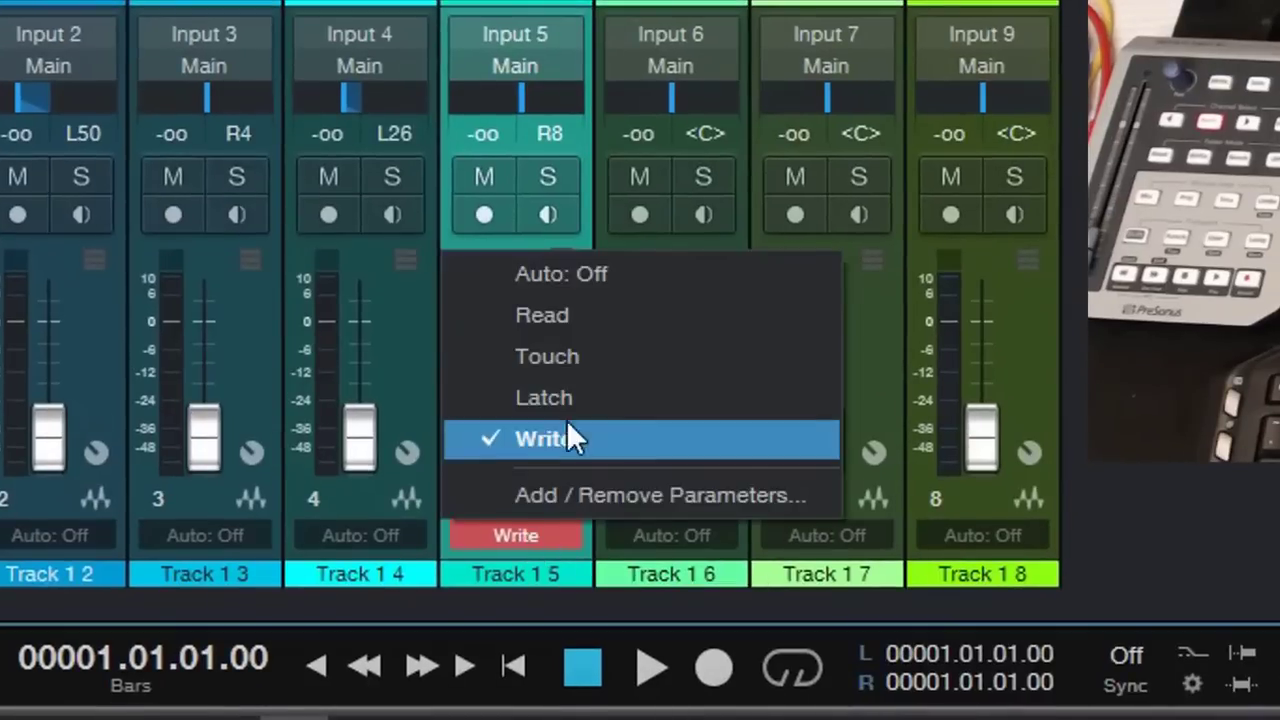
click(557, 318)
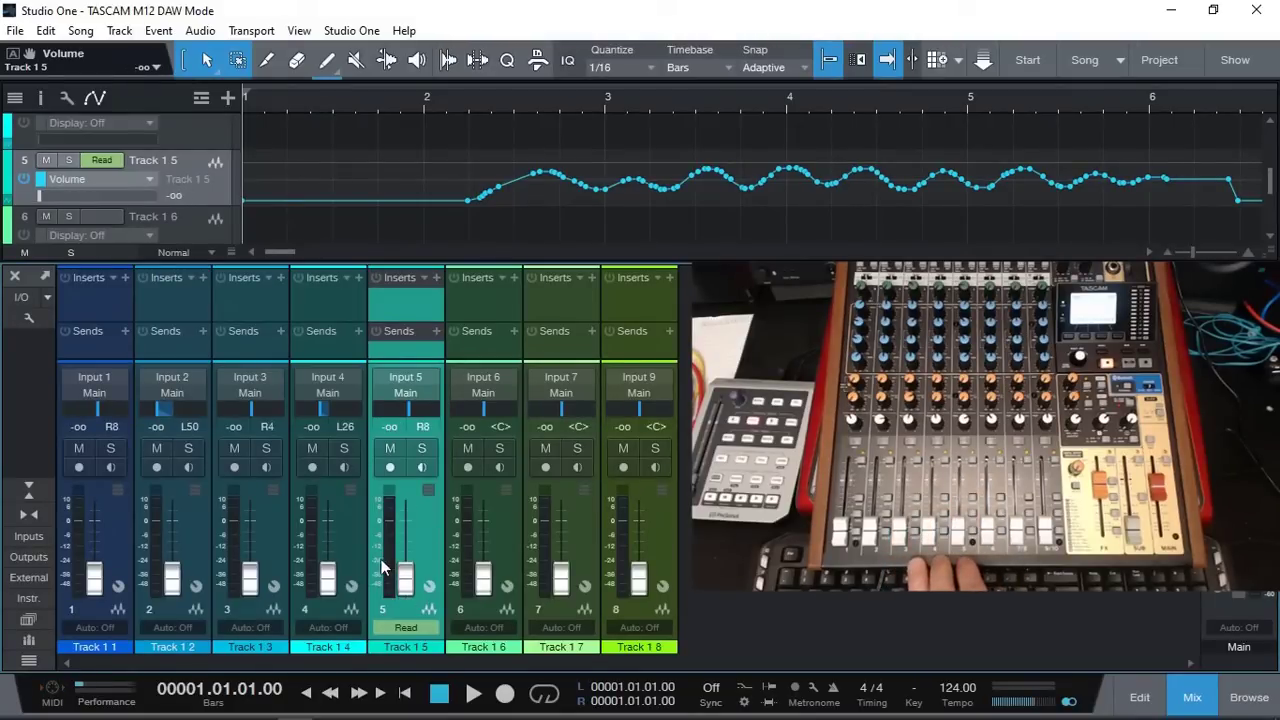
click(473, 692)
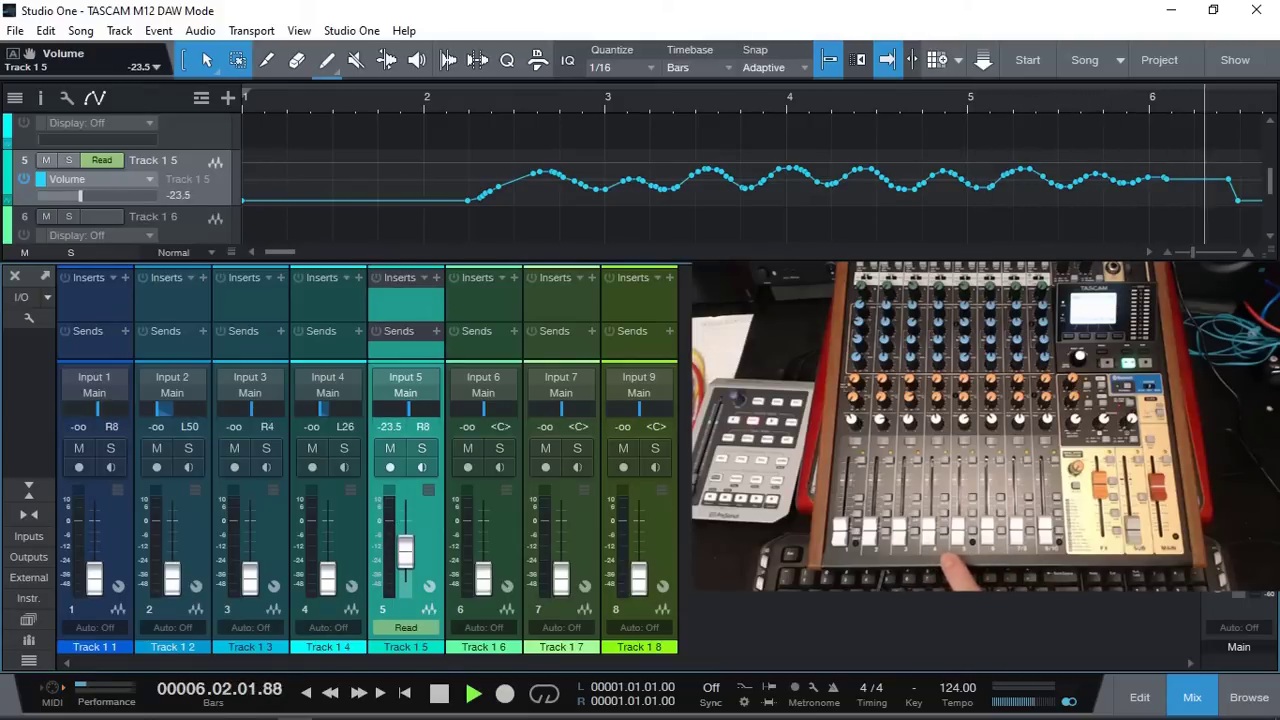
key(space)
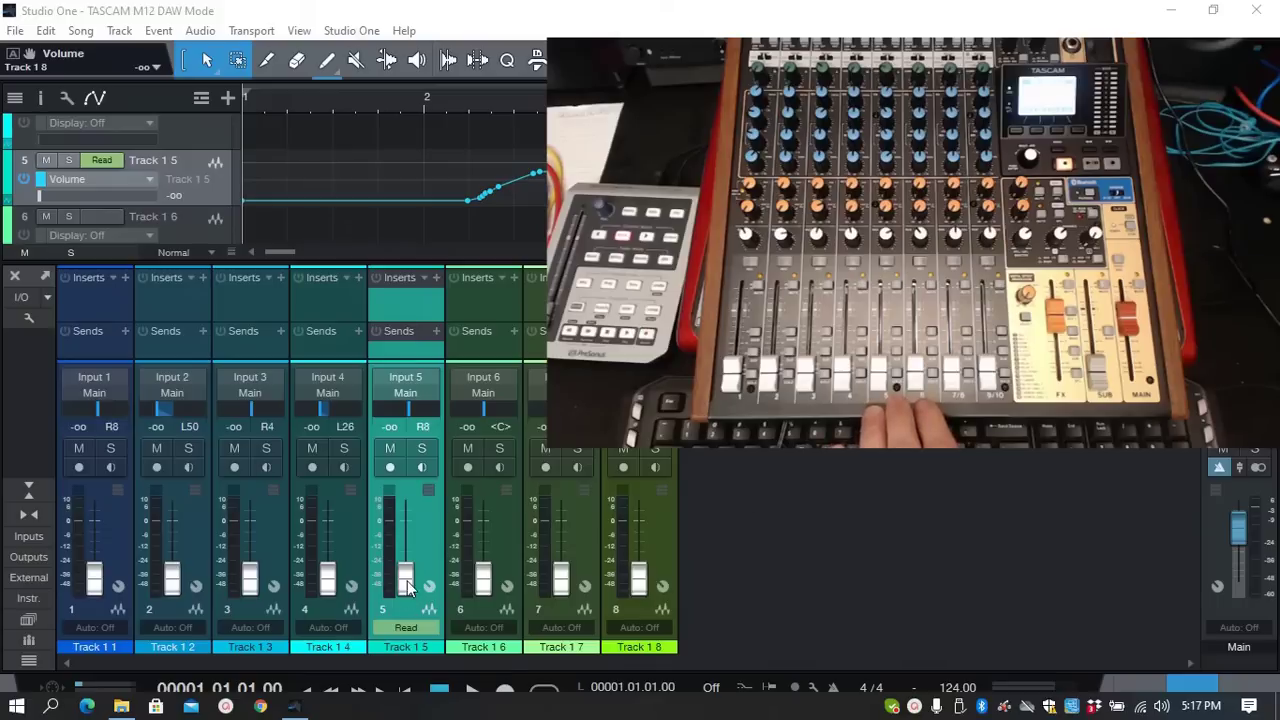
Raise Track 1 5's volume fader from -oo to about -8.5 dB in the mixer
drag(407, 585, 406, 530)
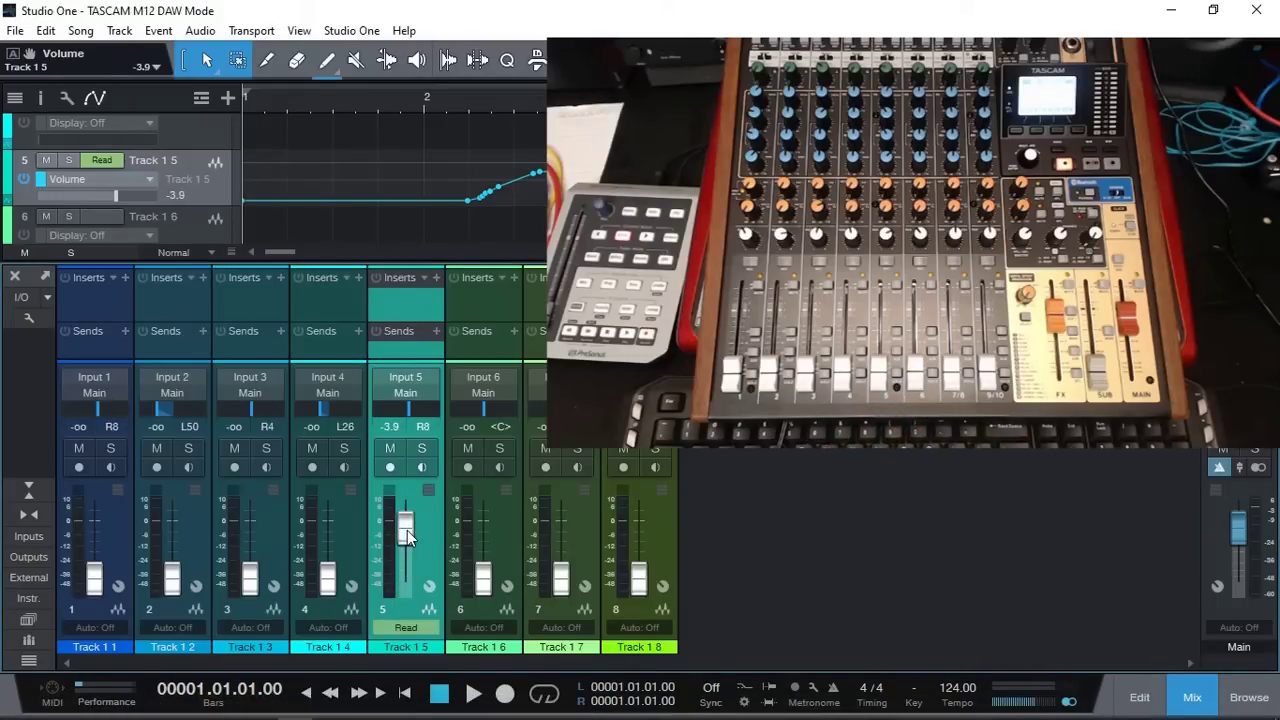